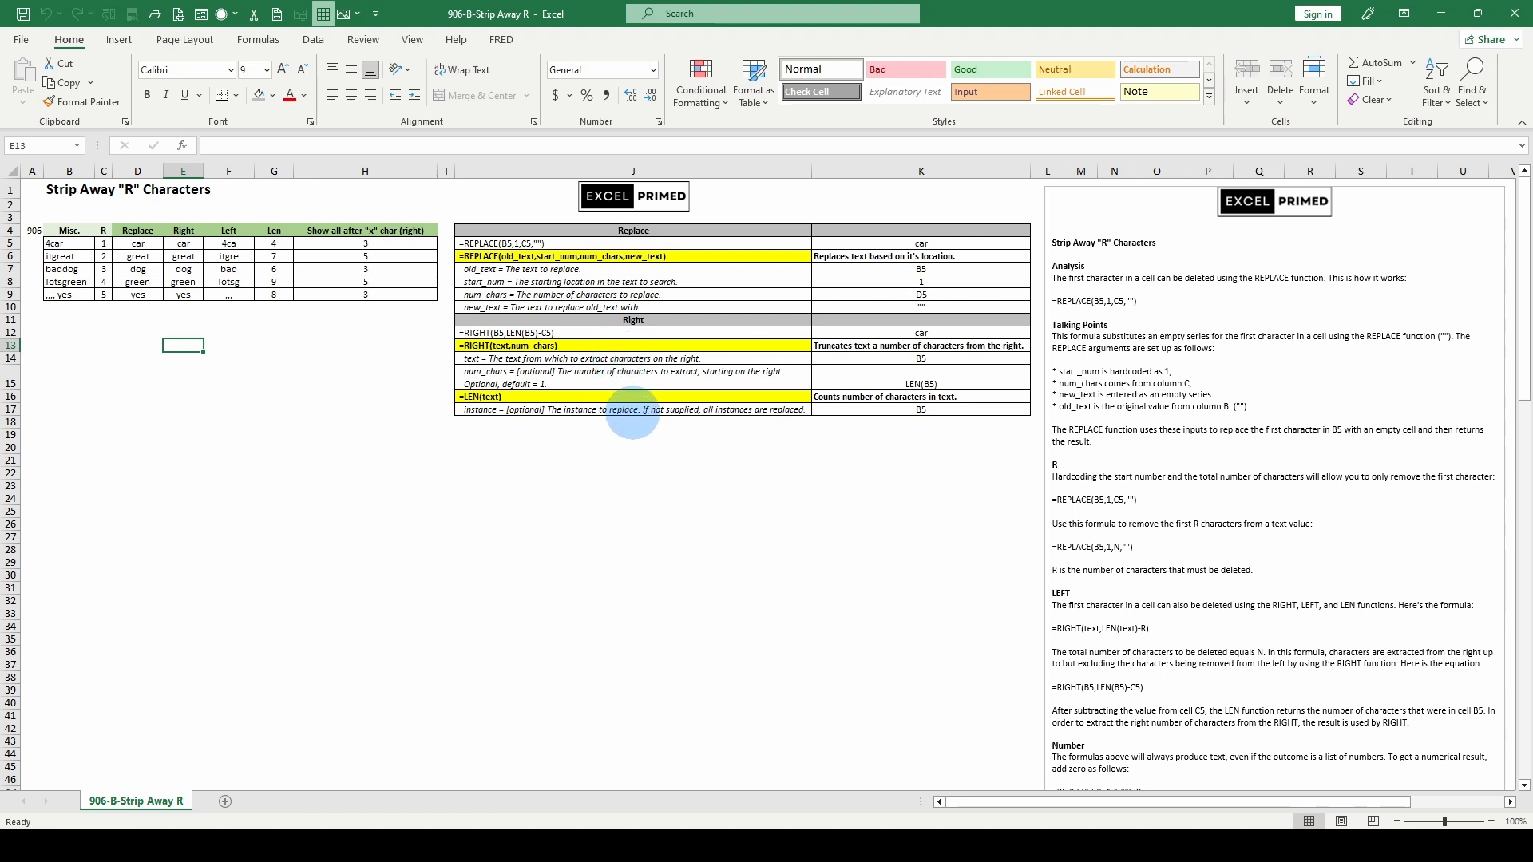
Walk through the D5 REPLACE formula's arguments (B5, 1, C5, empty new_text) and recommit it unchanged
{"action": "left_click", "coordinate": [639, 397]}
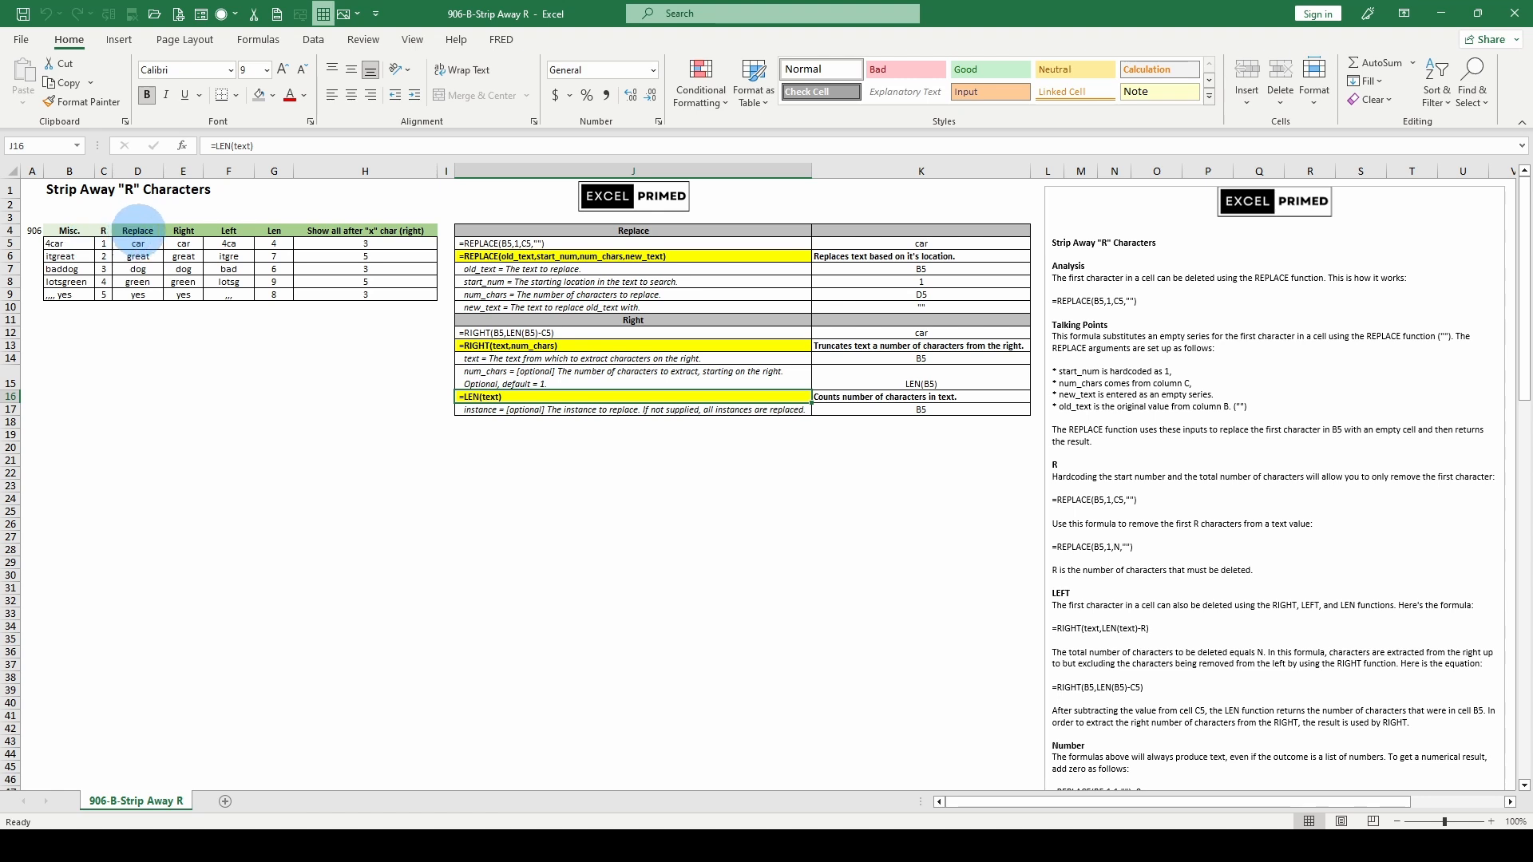
{"action": "left_click", "coordinate": [137, 230]}
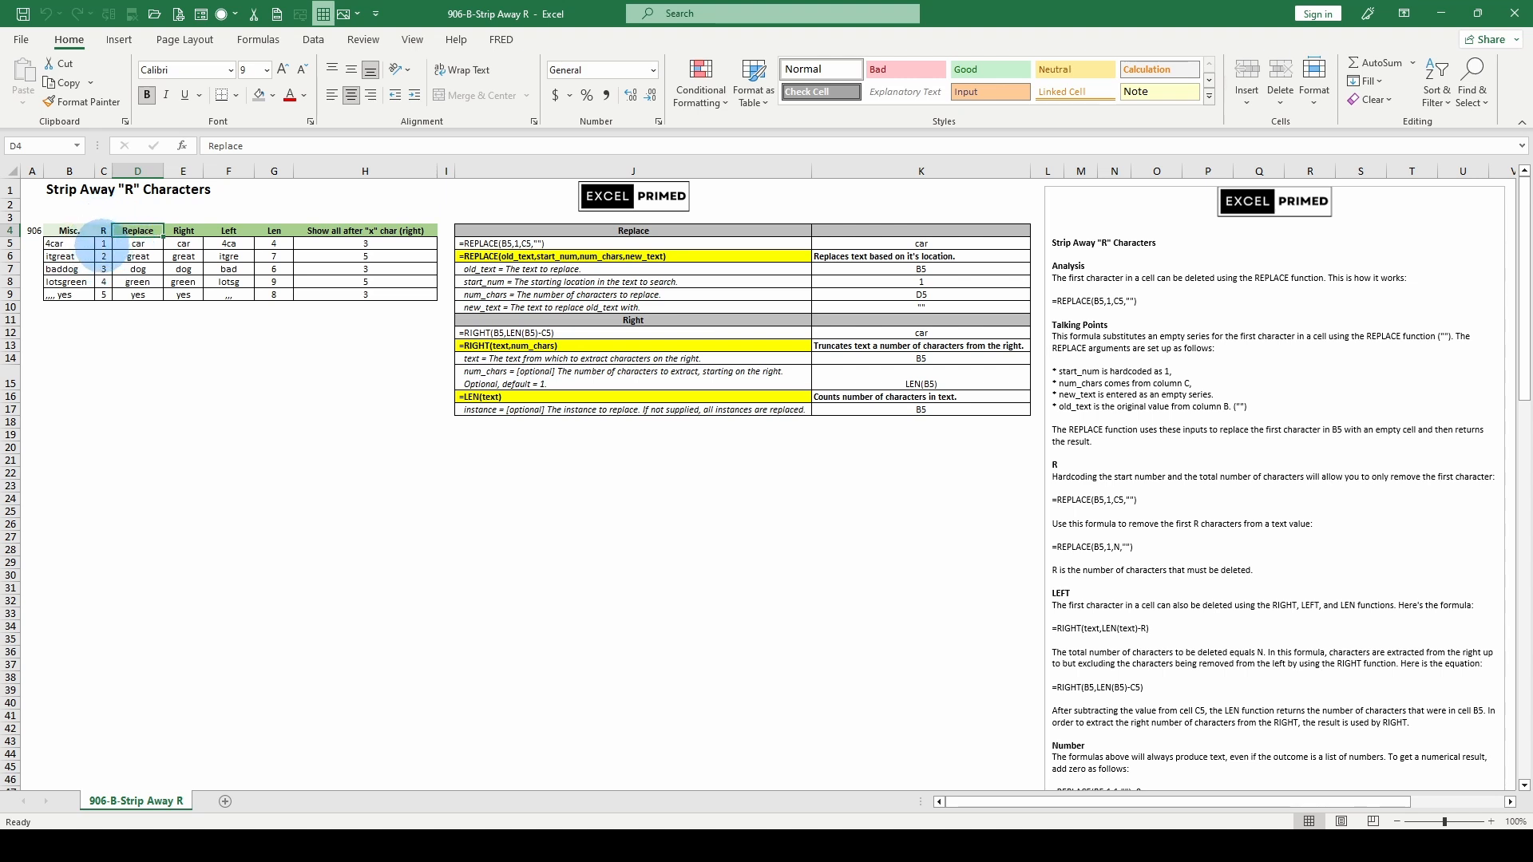
{"action": "left_click", "coordinate": [132, 243]}
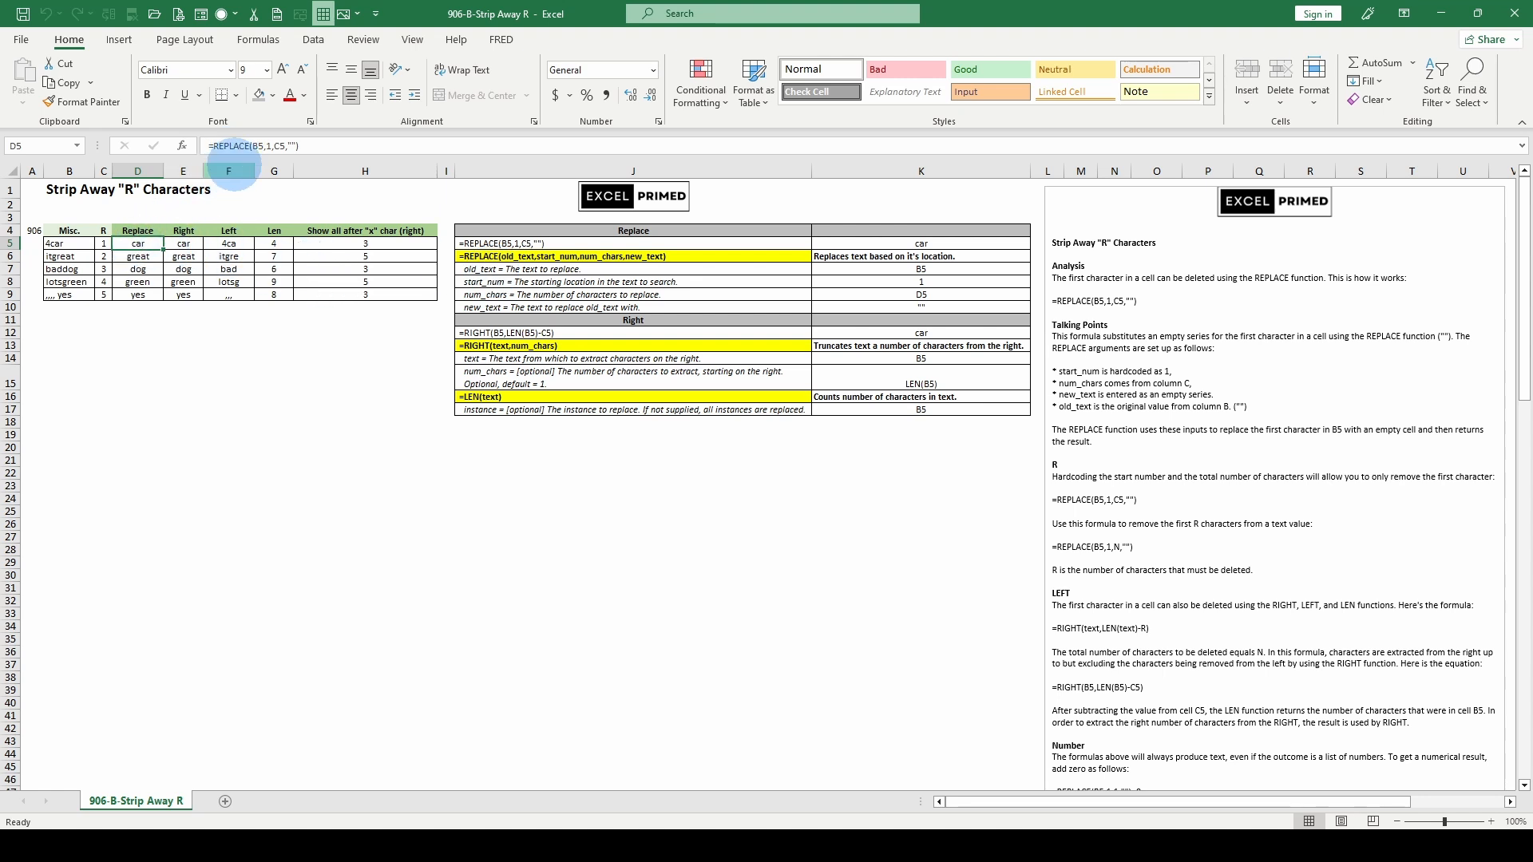
{"action": "left_click", "coordinate": [256, 146]}
{"action": "left_click", "coordinate": [274, 171]}
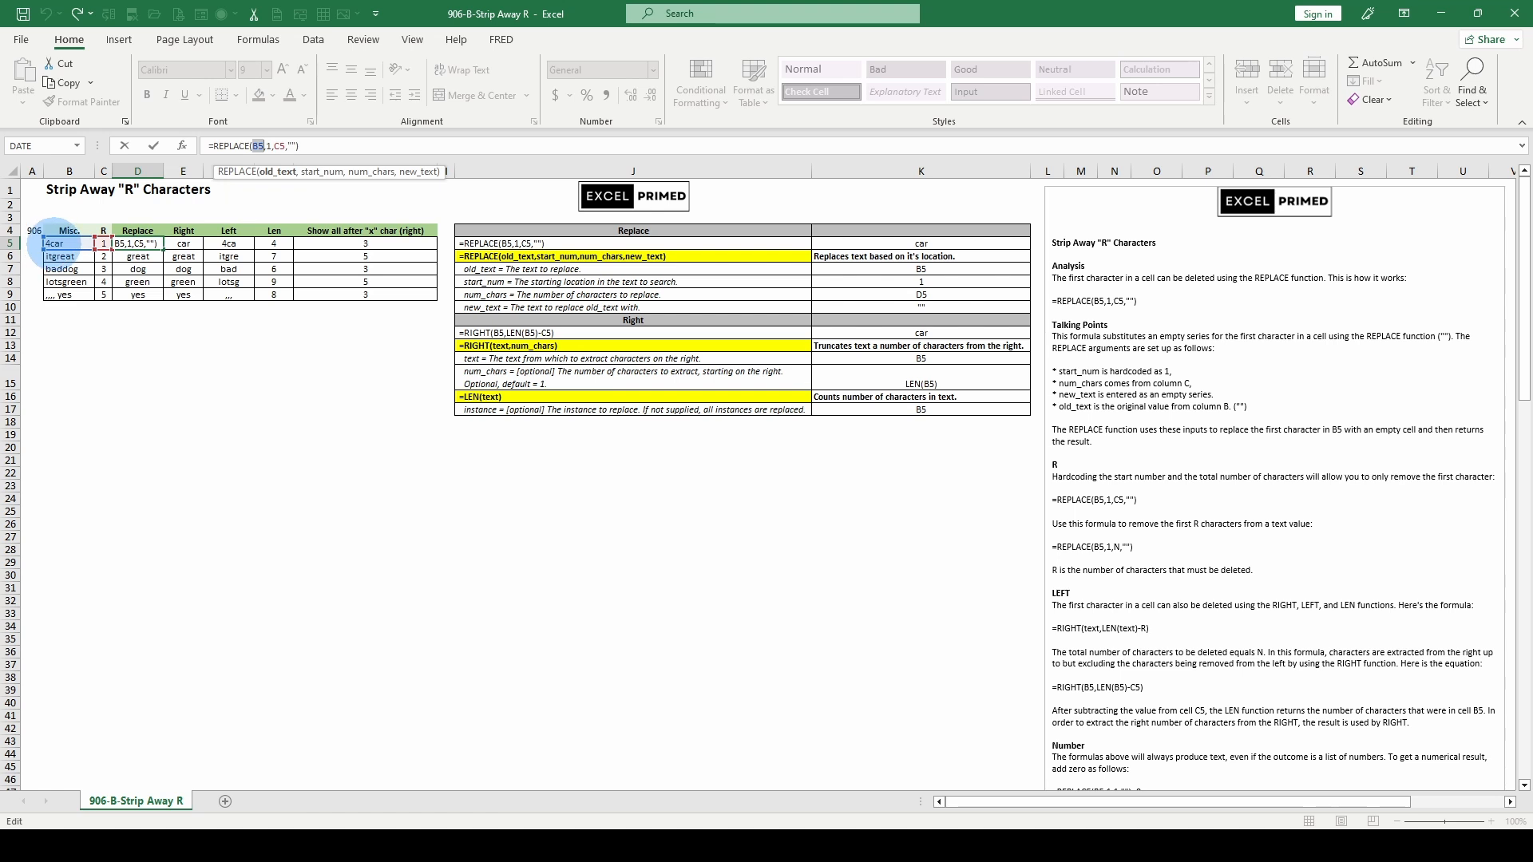
{"action": "left_click", "coordinate": [324, 172]}
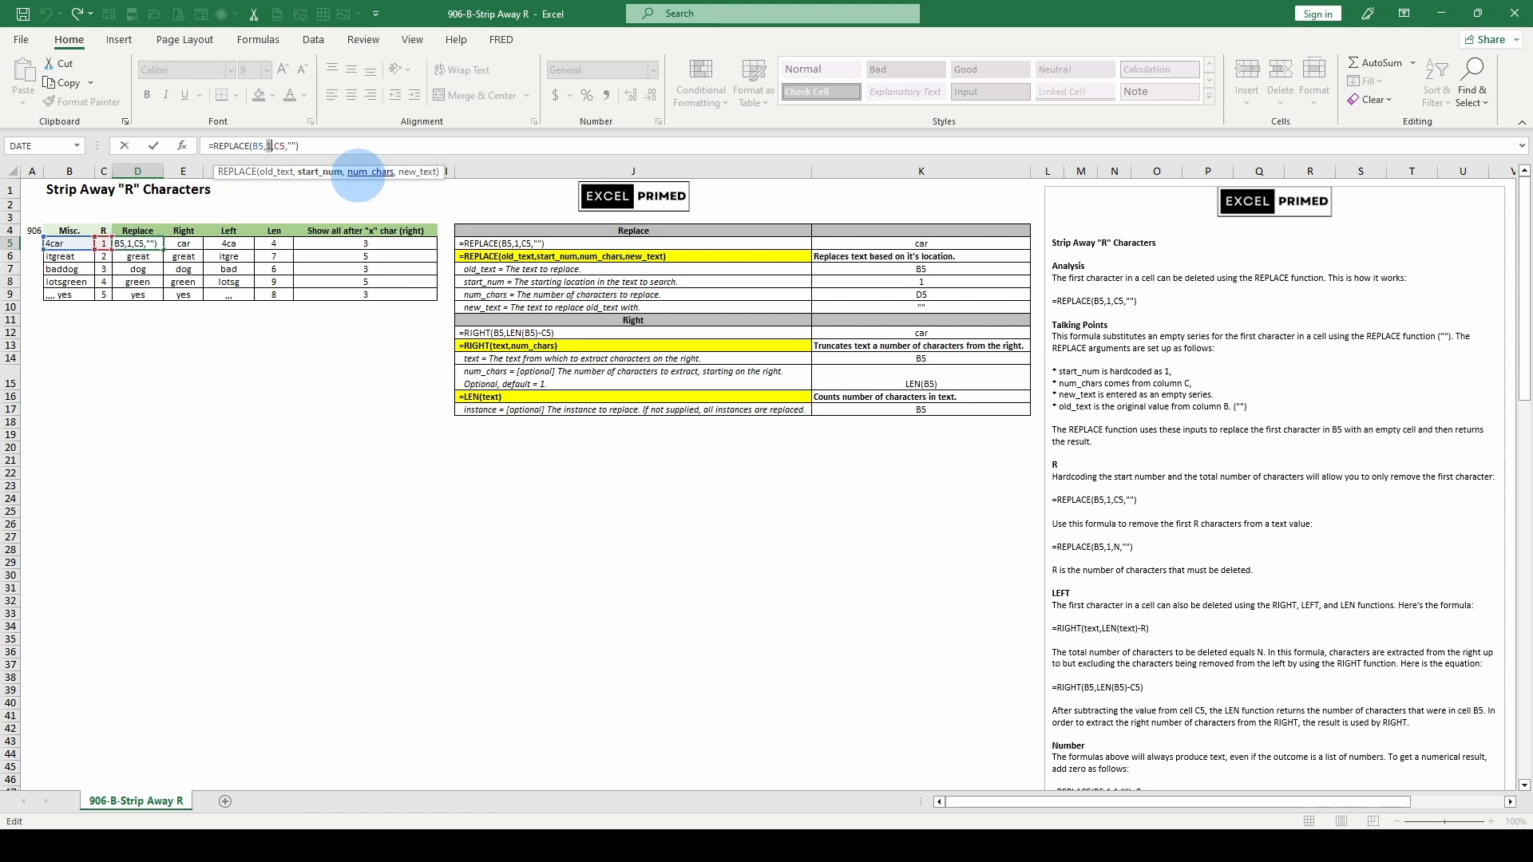
{"action": "left_click", "coordinate": [370, 172]}
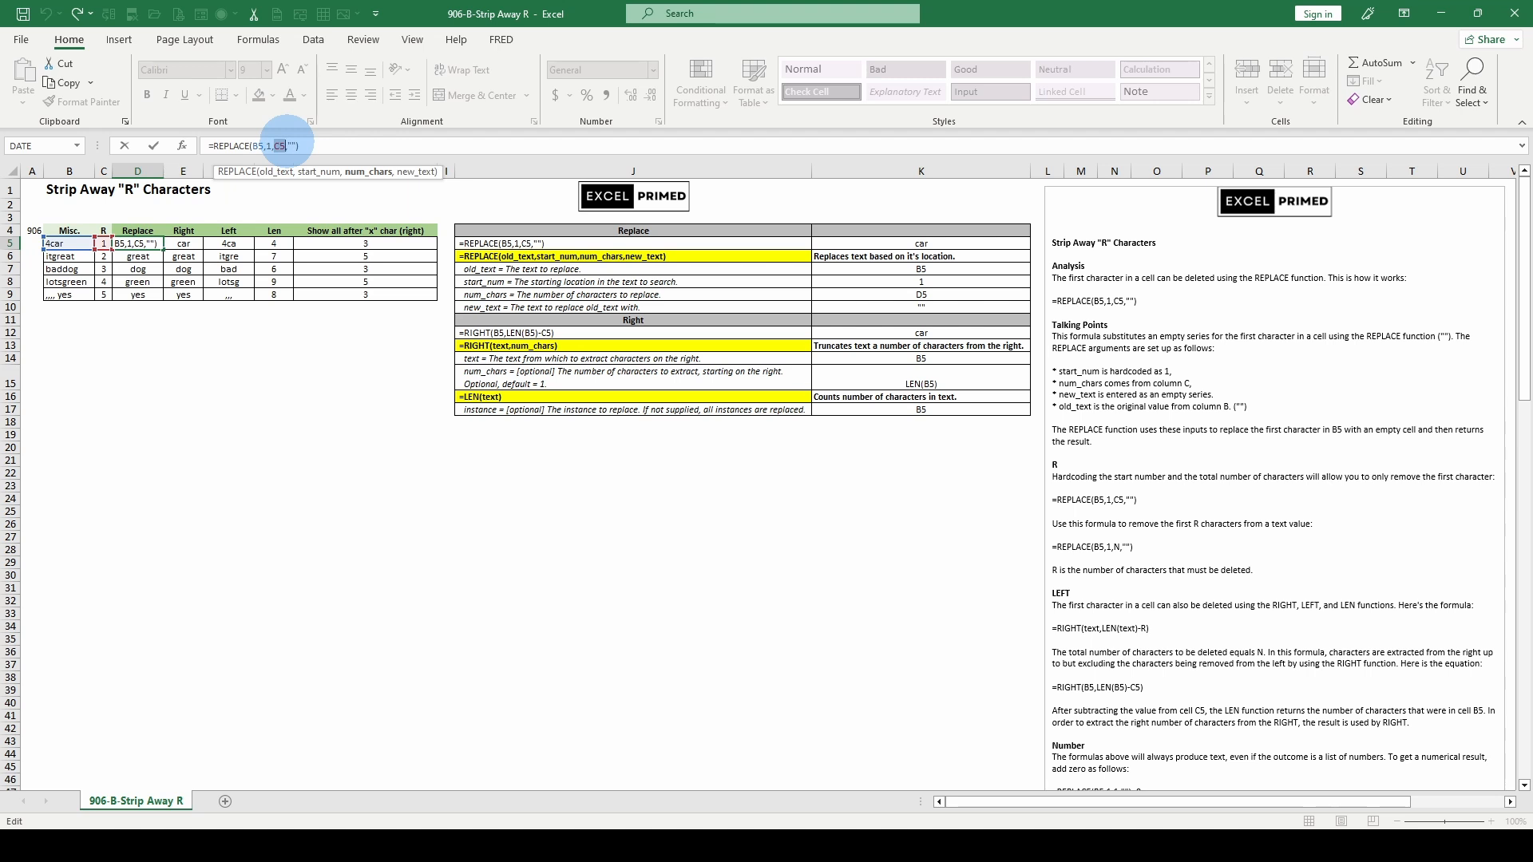
{"action": "left_click", "coordinate": [104, 243]}
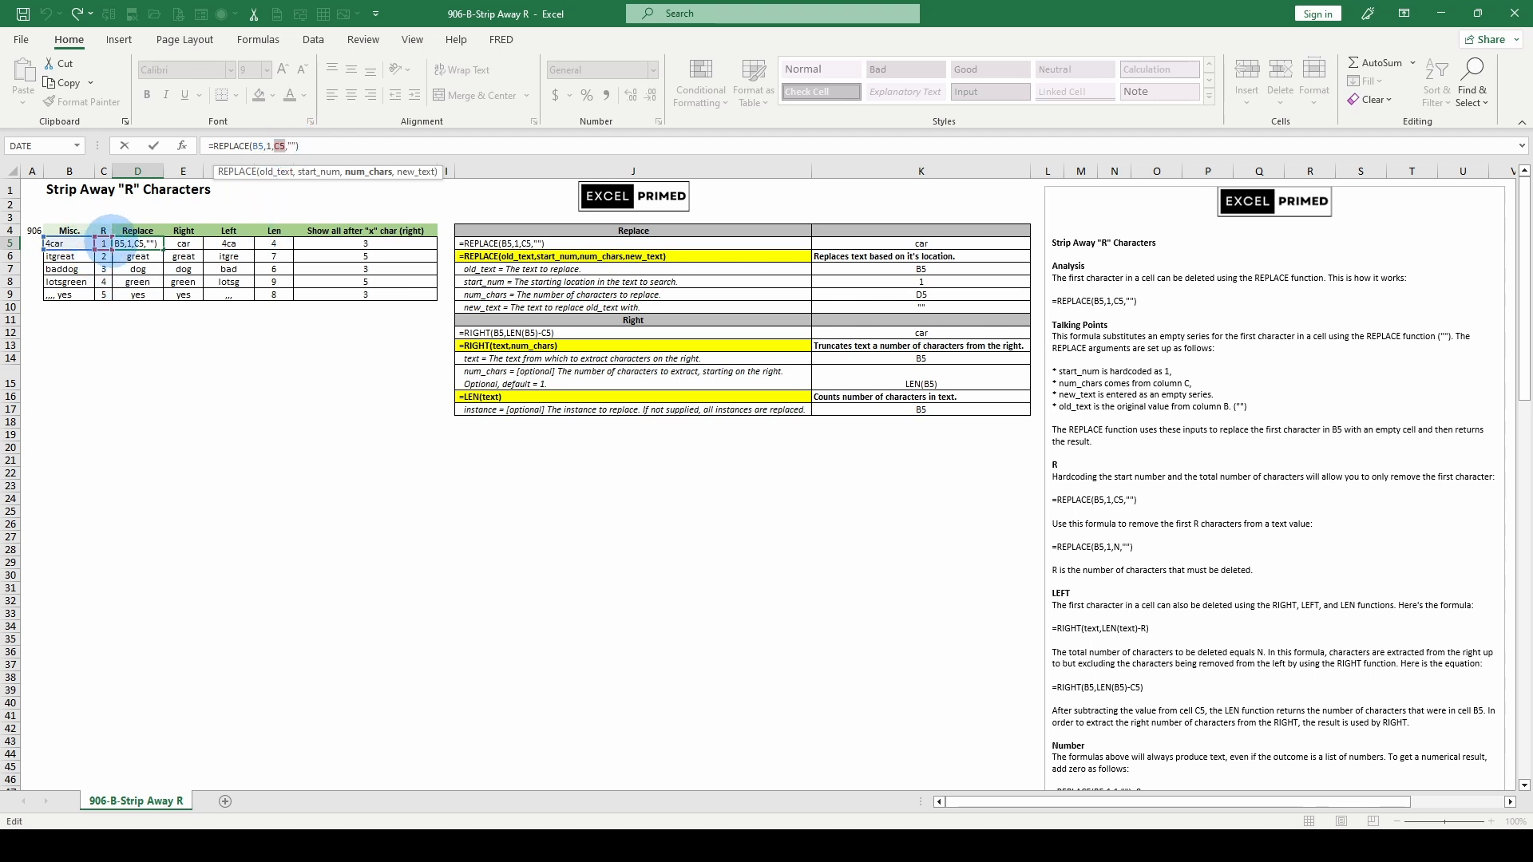
{"action": "left_click", "coordinate": [417, 171]}
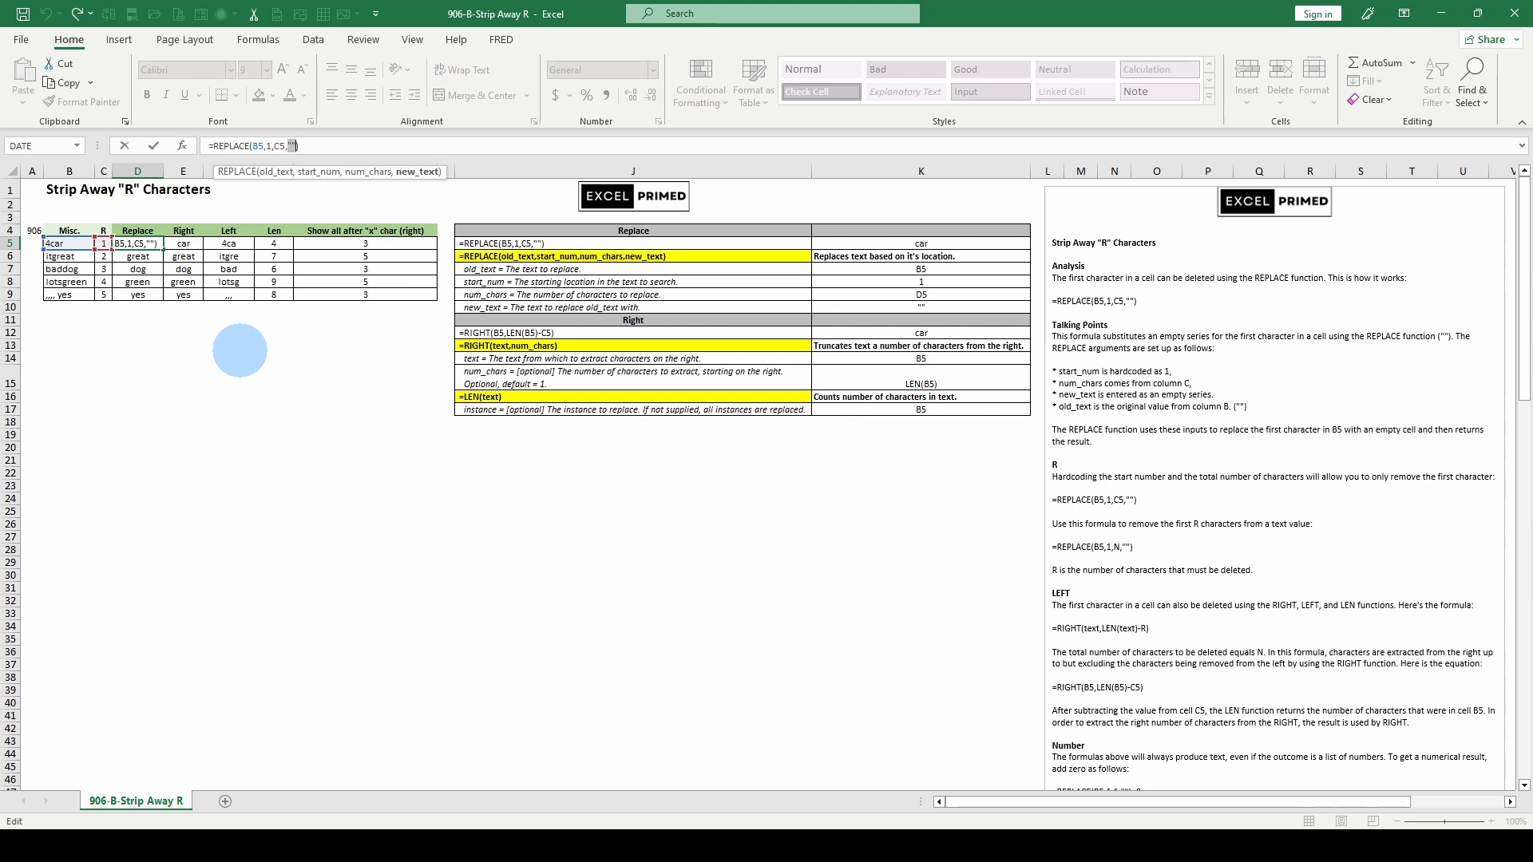
{"action": "key", "text": "Return"}
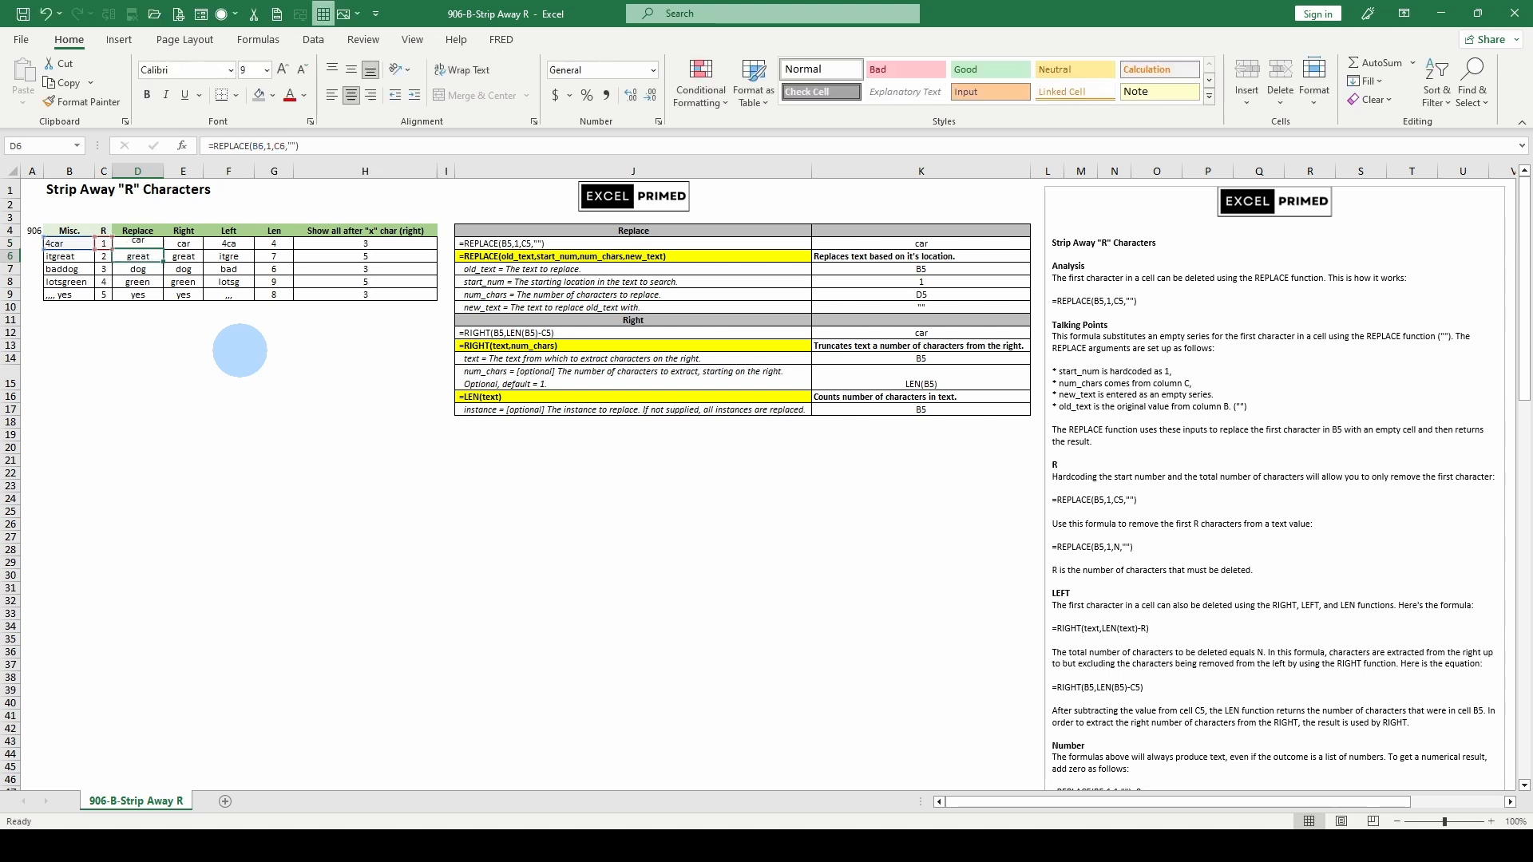
Left-align the Replace results car, great, dog, green and yes in D5:D9
{"action": "left_click", "coordinate": [138, 242]}
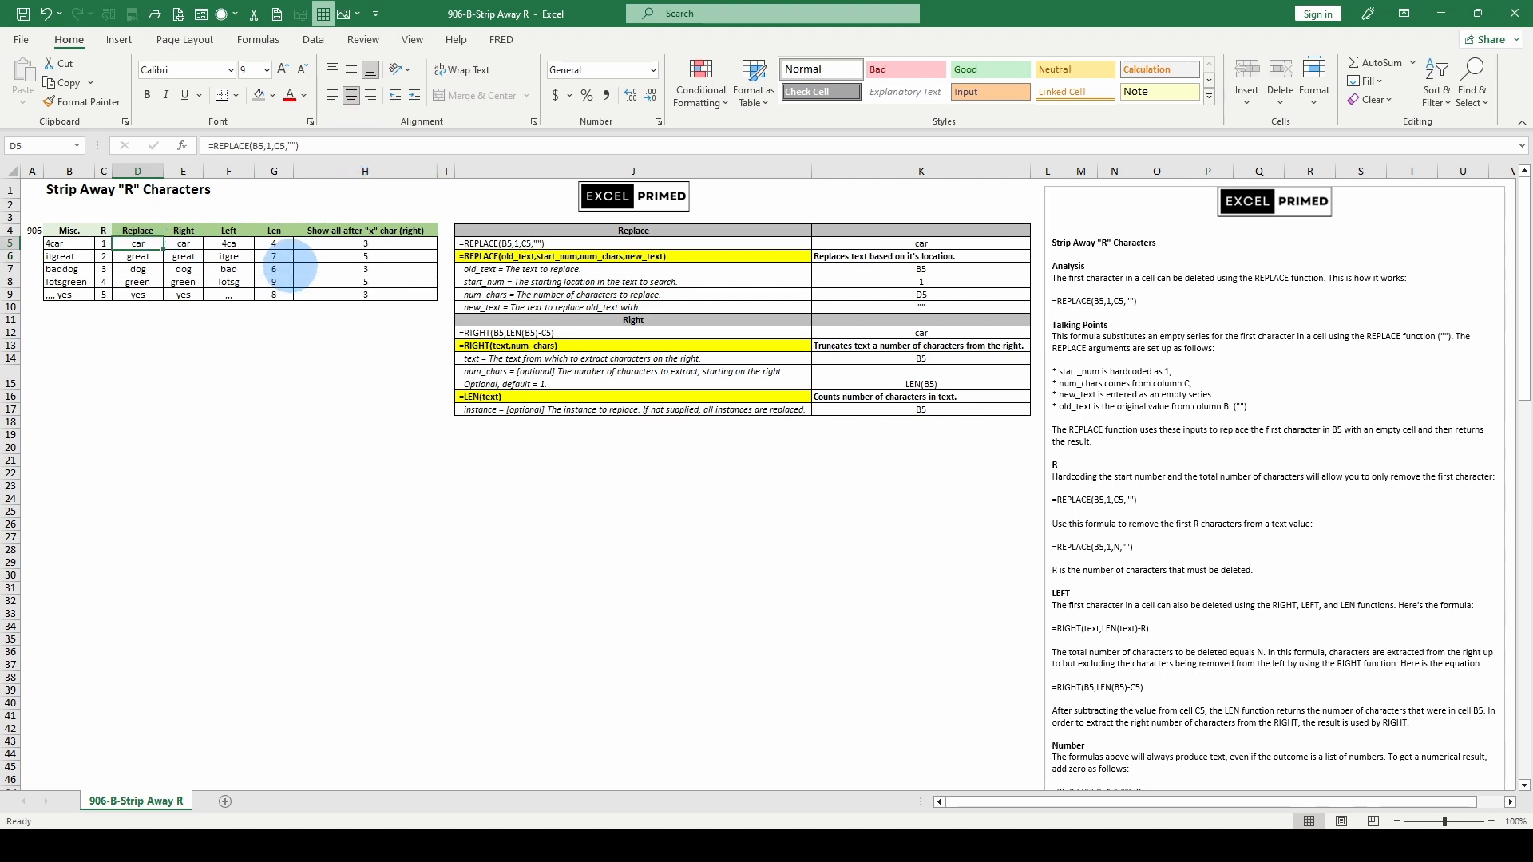
{"action": "left_click", "coordinate": [280, 244]}
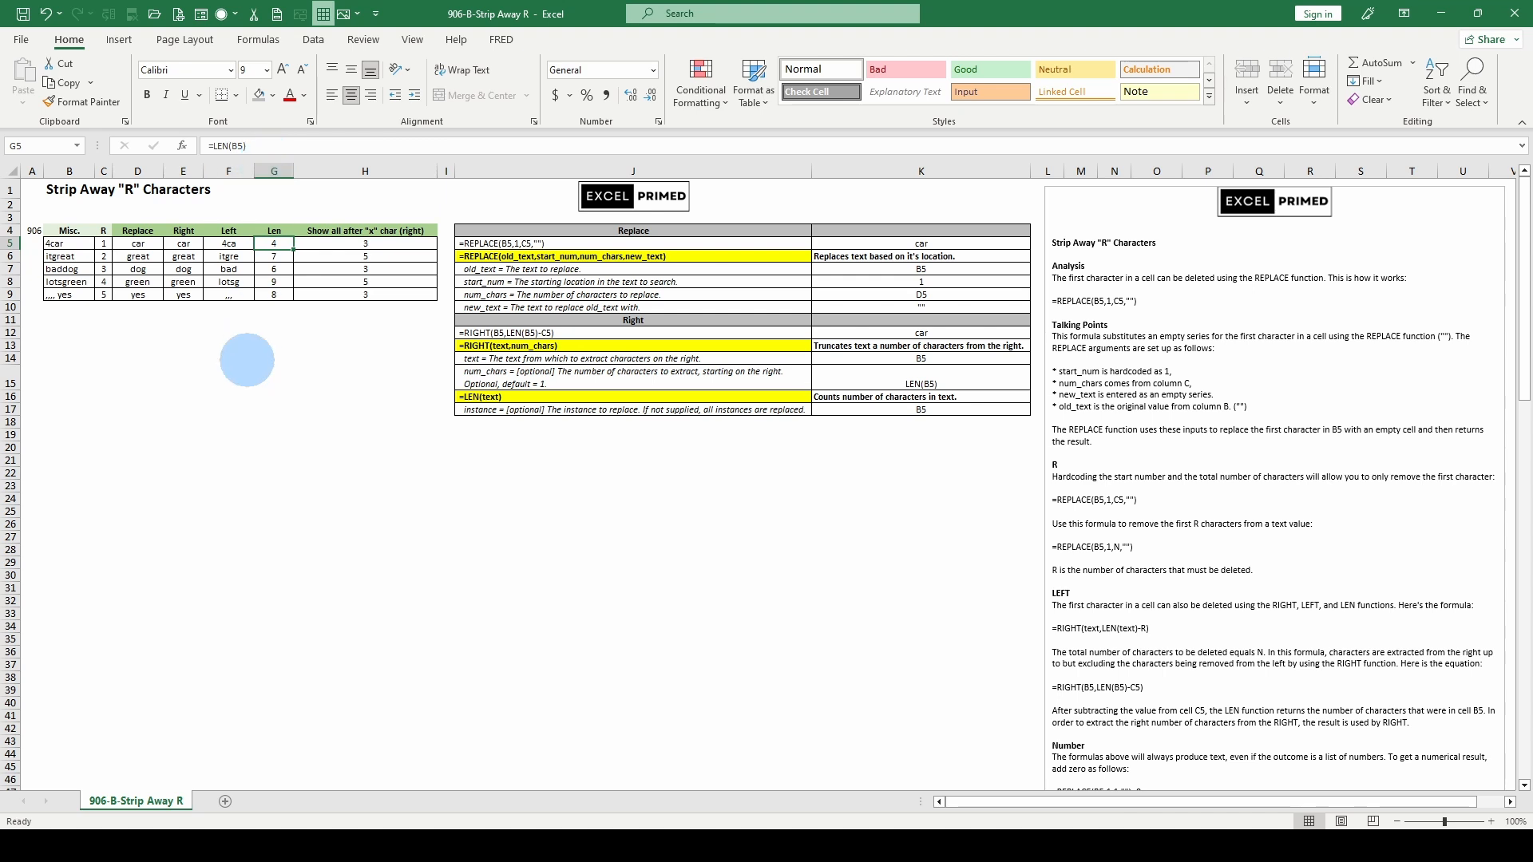
{"action": "key", "text": "Left"}
{"action": "key", "text": "Left"}
{"action": "key", "text": "Left"}
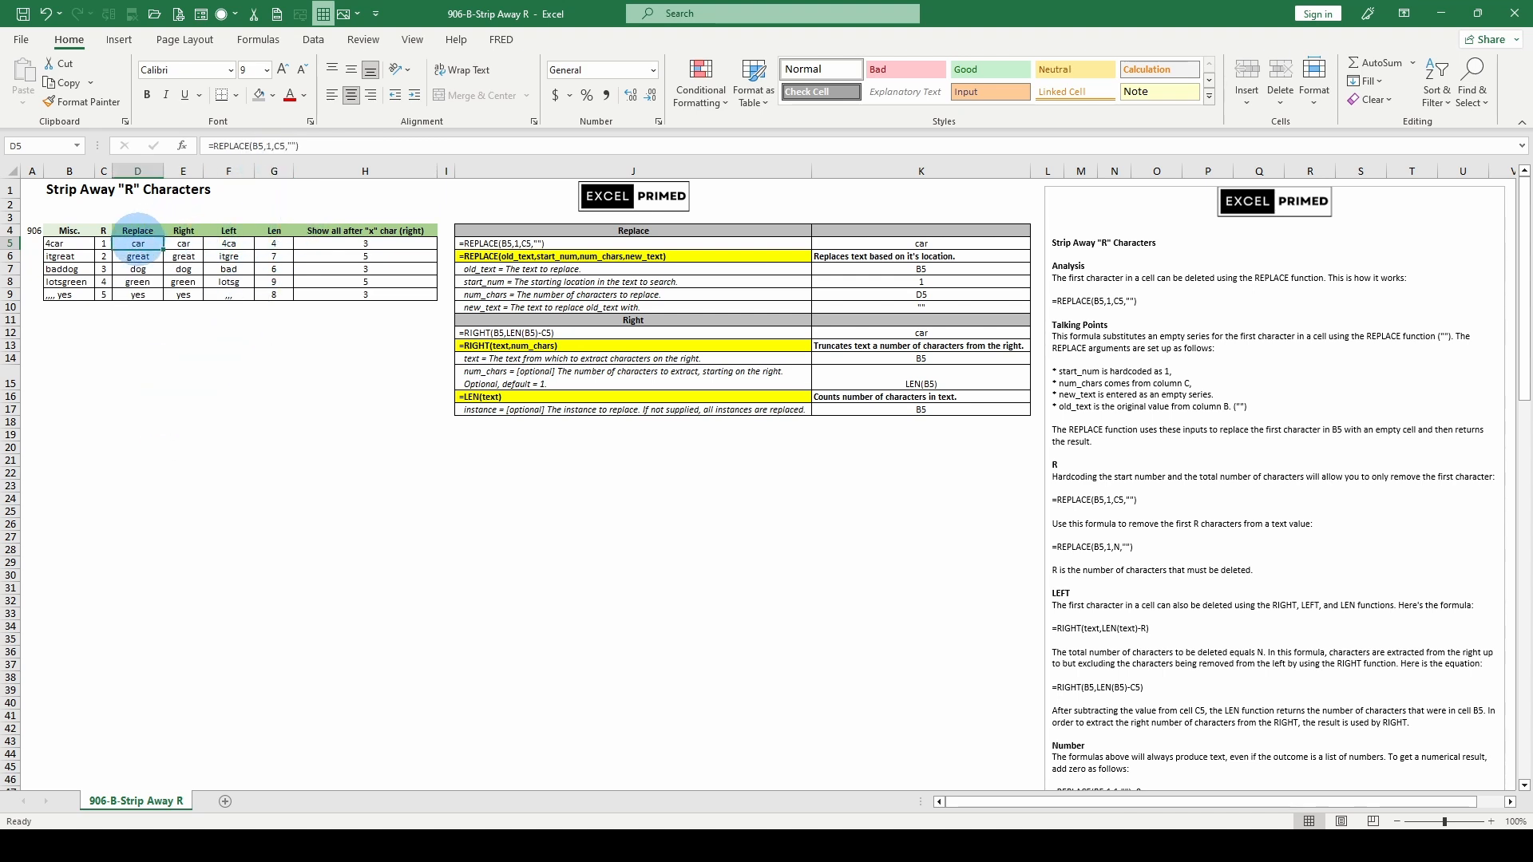
{"action": "left_click_drag", "start_coordinate": [138, 244], "coordinate": [138, 295]}
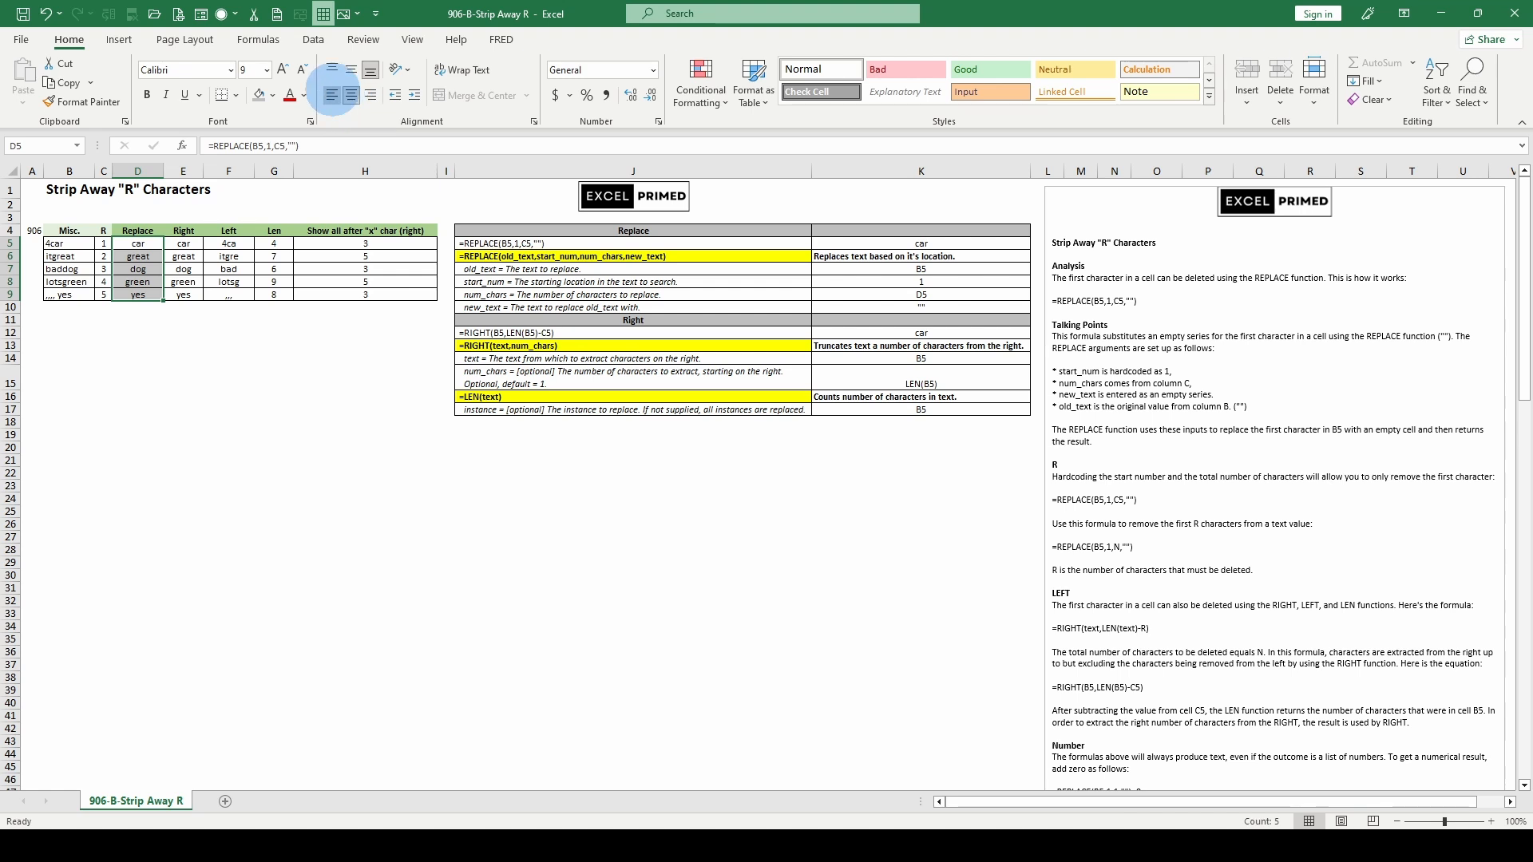
{"action": "left_click", "coordinate": [330, 94]}
{"action": "left_click", "coordinate": [121, 244]}
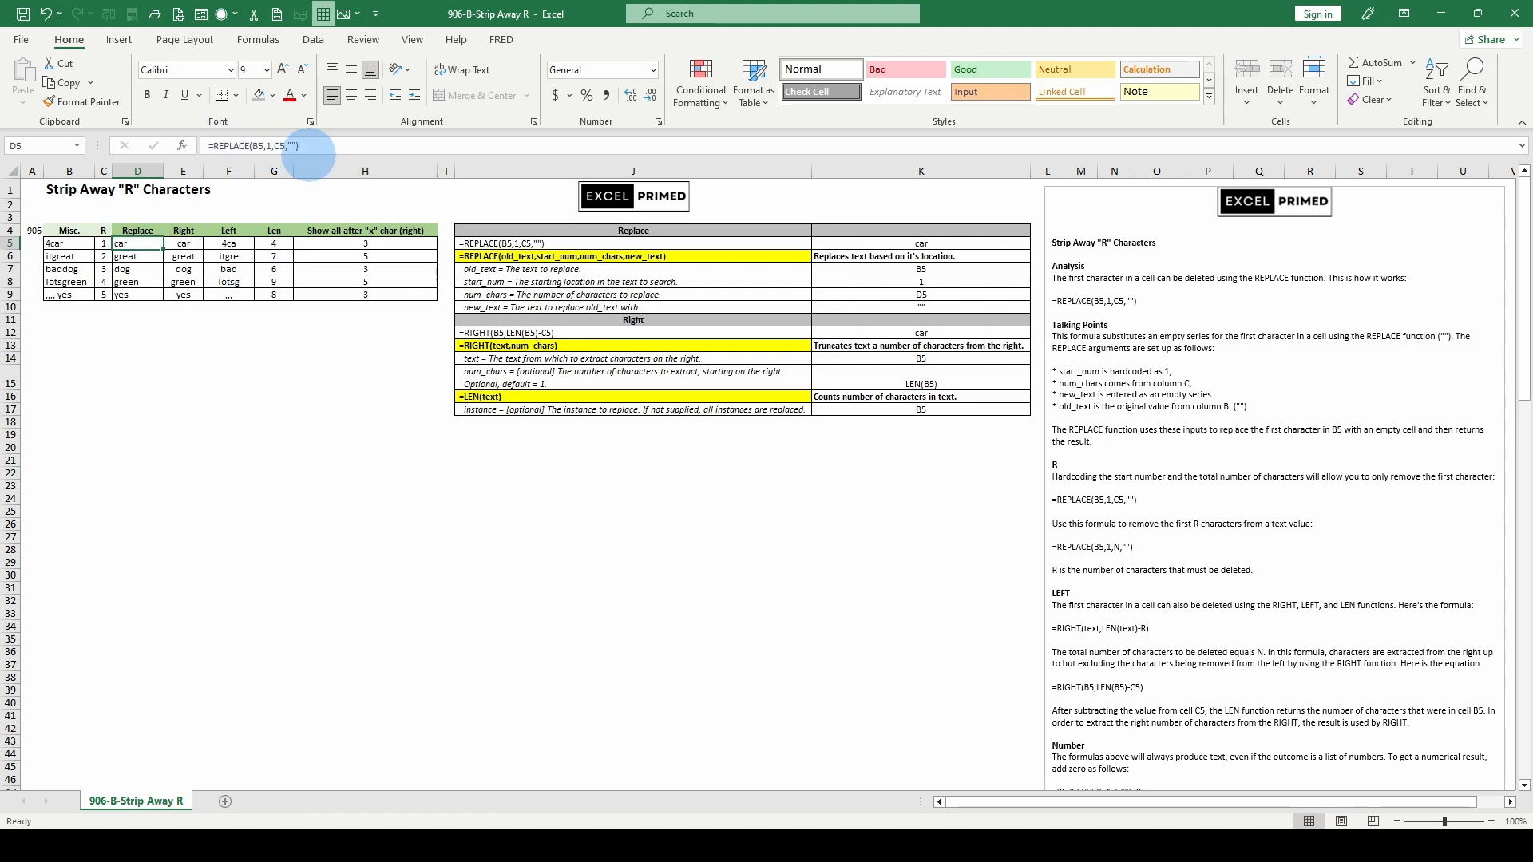
Copy D5 and paste only its value, car, into D12
{"action": "right_click", "coordinate": [128, 244]}
{"action": "left_click", "coordinate": [172, 301]}
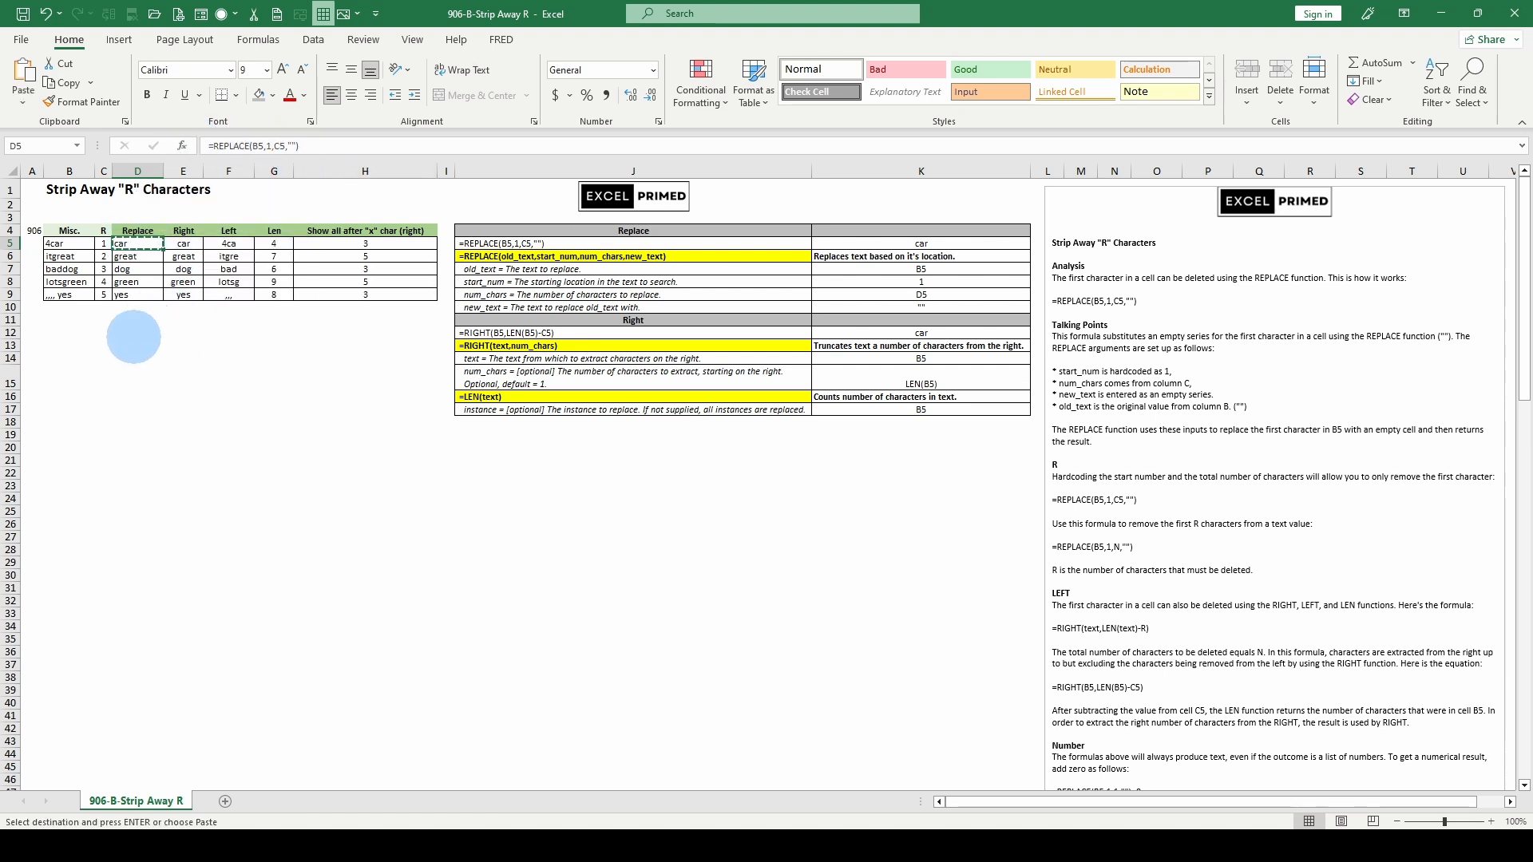
{"action": "left_click", "coordinate": [136, 334]}
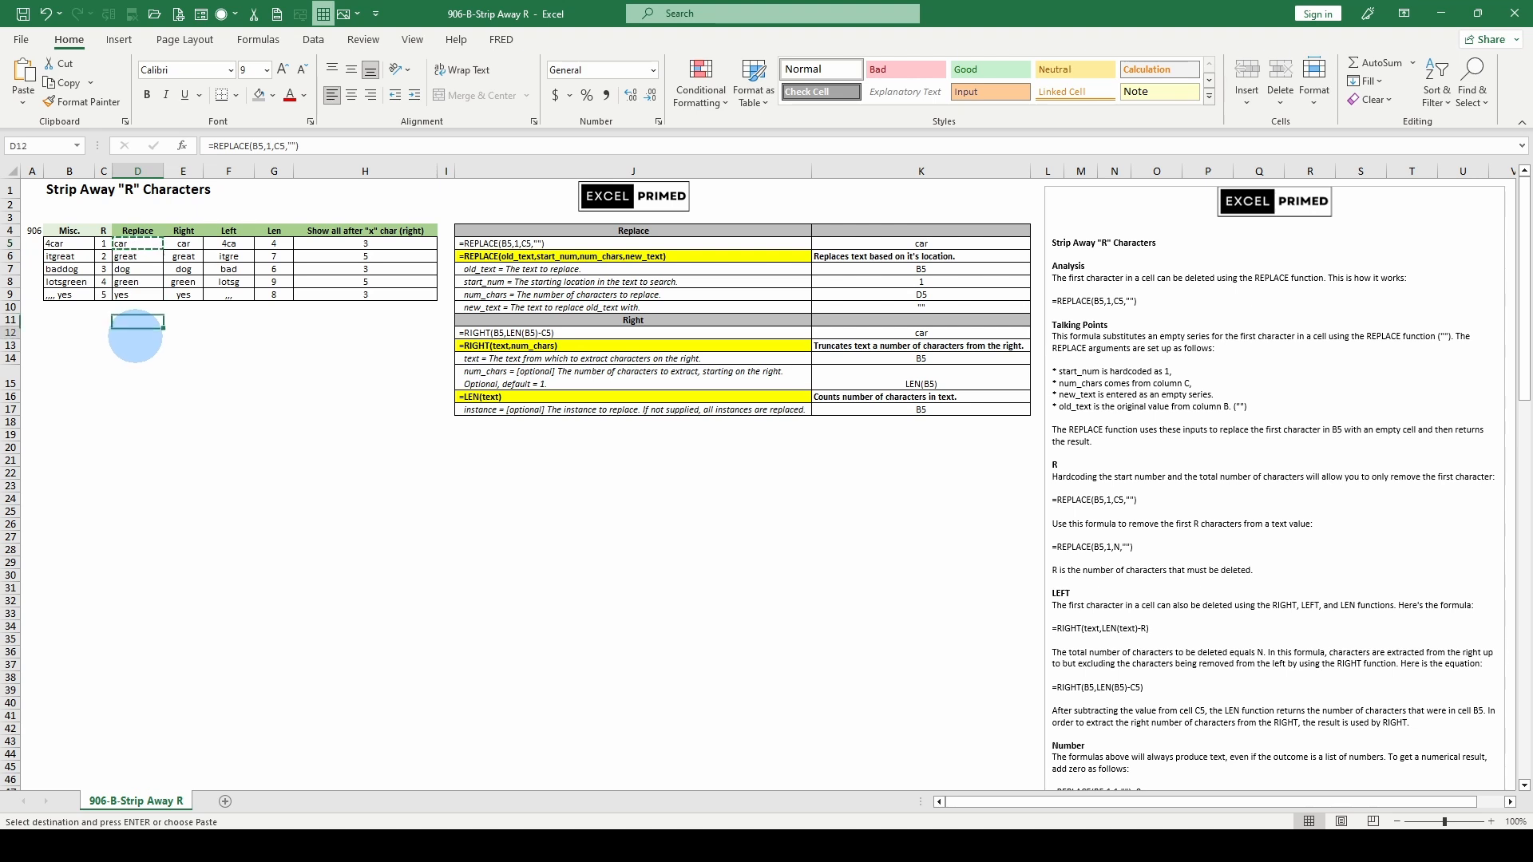
{"action": "right_click", "coordinate": [136, 336]}
{"action": "left_click", "coordinate": [200, 448]}
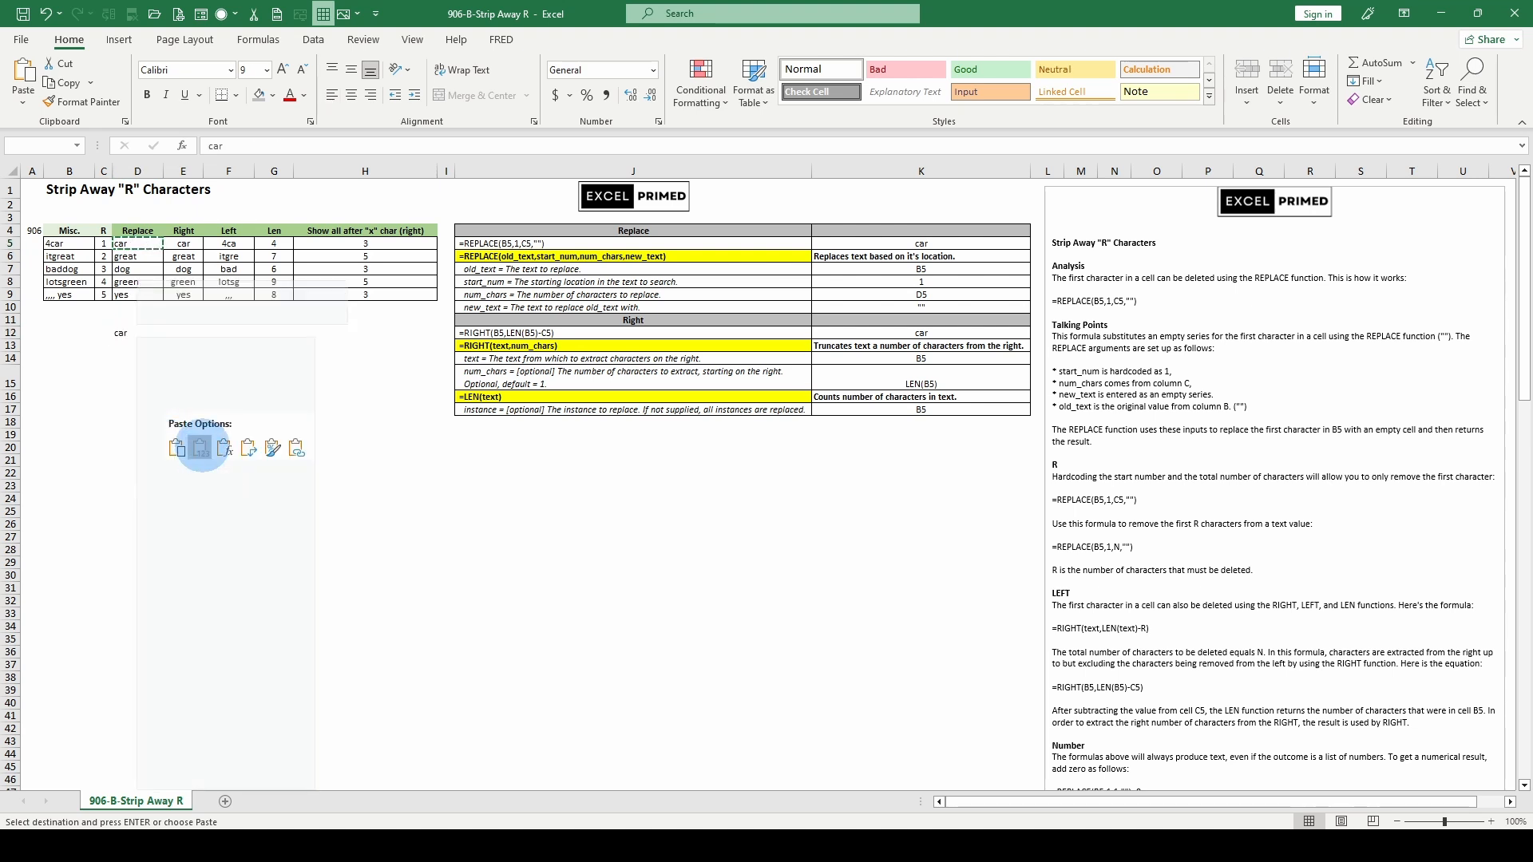
Enter =LEN(D5) in D12 so it returns 3, and compare it with D5
{"action": "type", "text": "="}
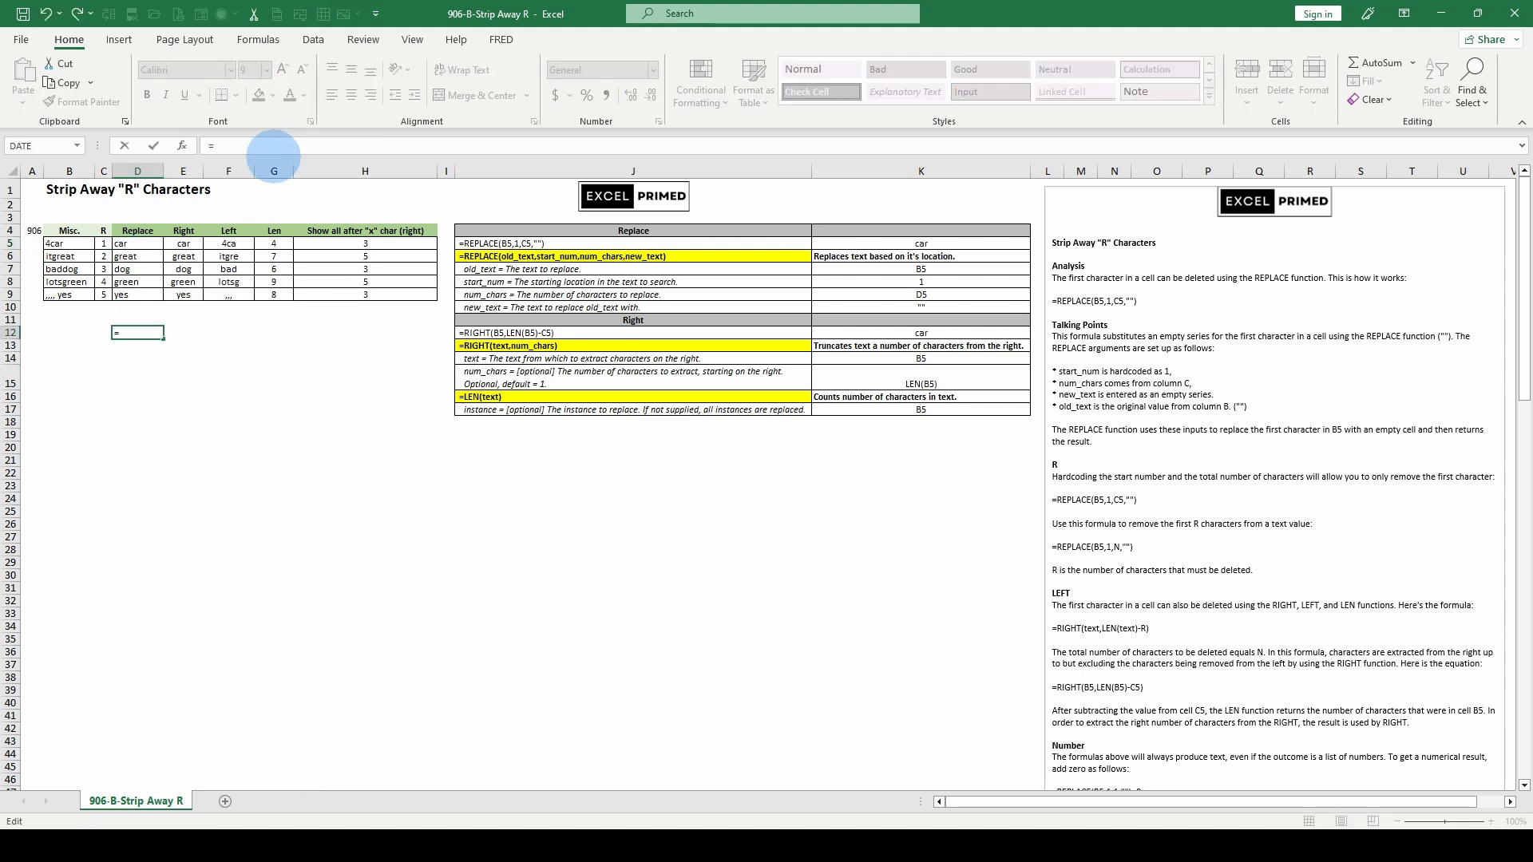
{"action": "type", "text": "len(d5)"}
{"action": "key", "text": "Return"}
{"action": "left_click", "coordinate": [139, 333]}
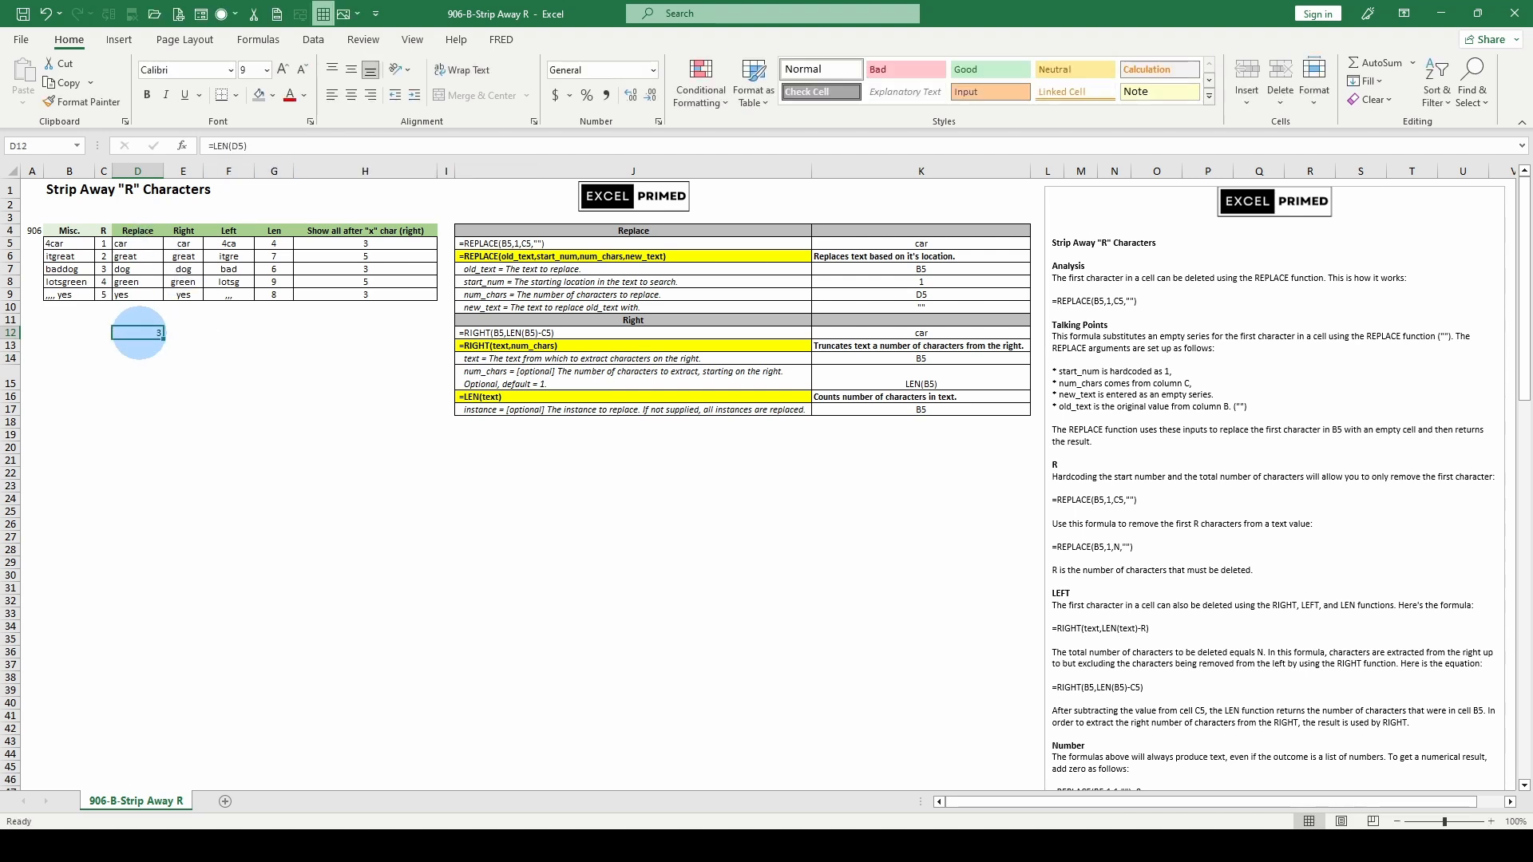
{"action": "left_click", "coordinate": [139, 243]}
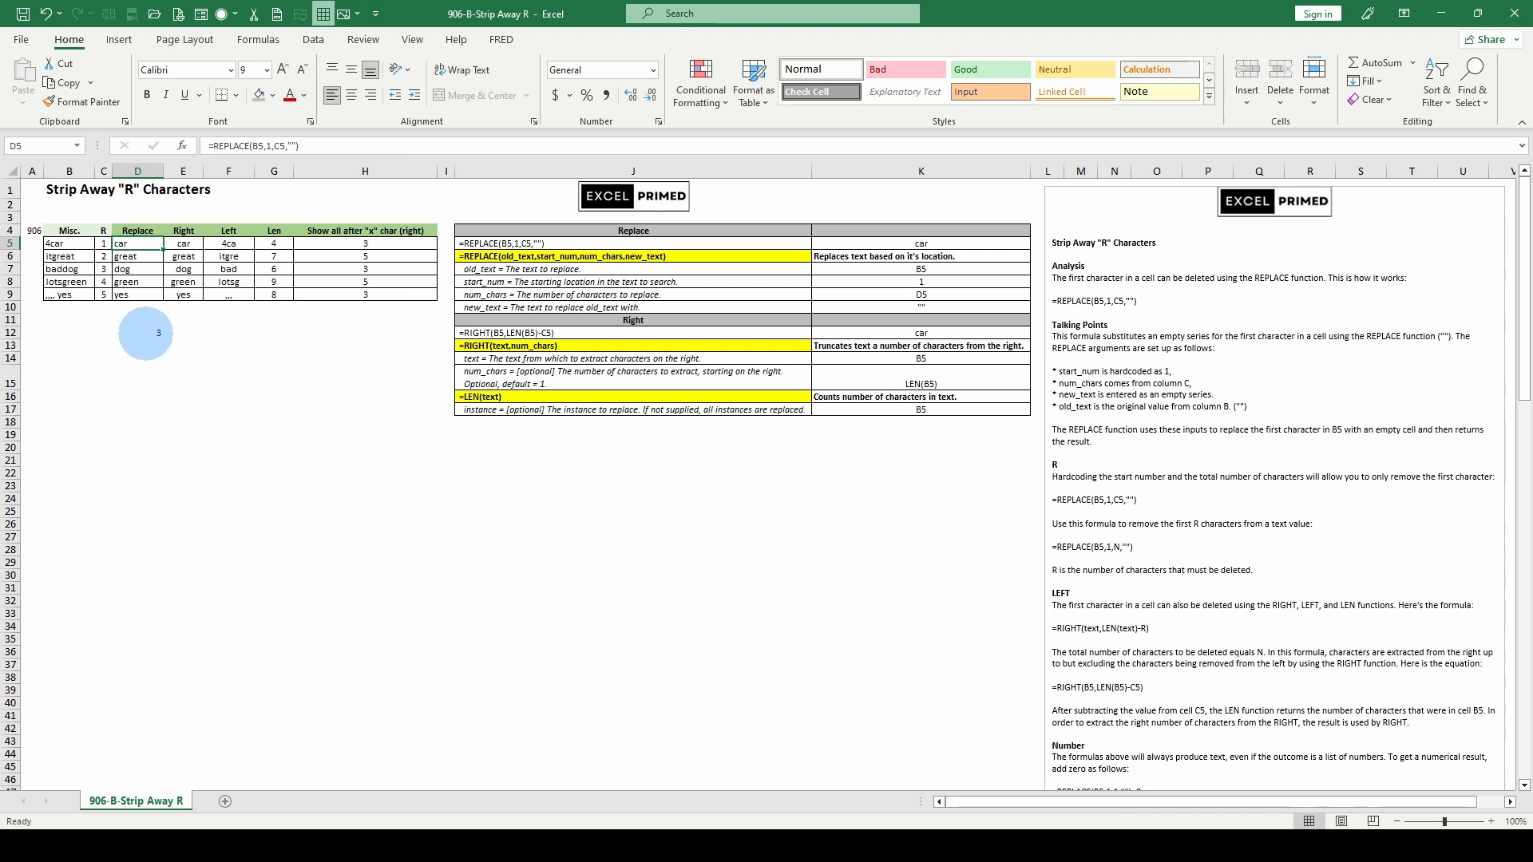
{"action": "left_click", "coordinate": [141, 332]}
{"action": "left_click", "coordinate": [138, 244]}
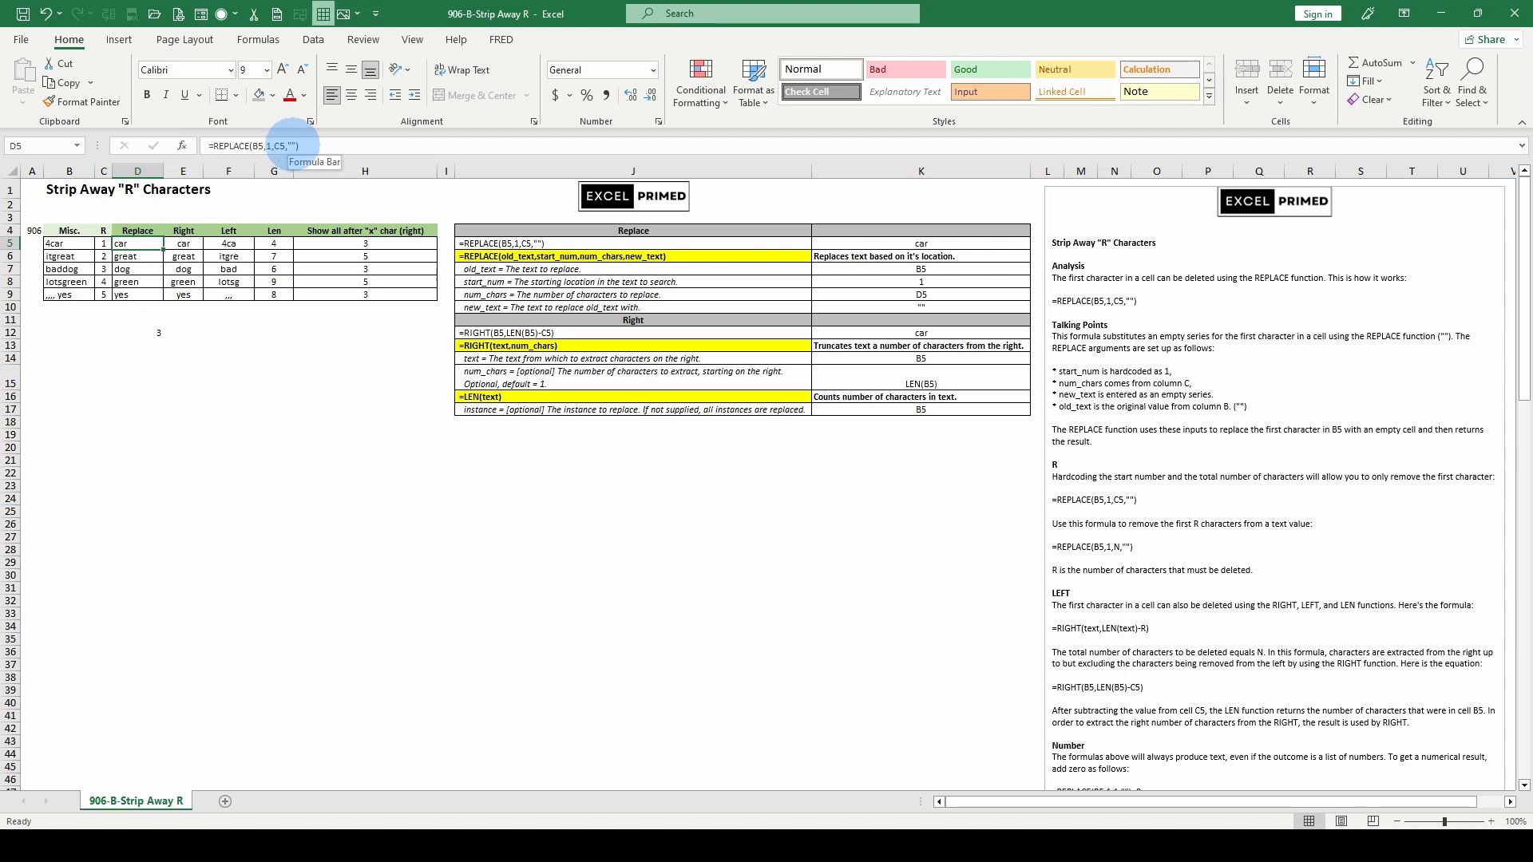
{"action": "left_click", "coordinate": [289, 145]}
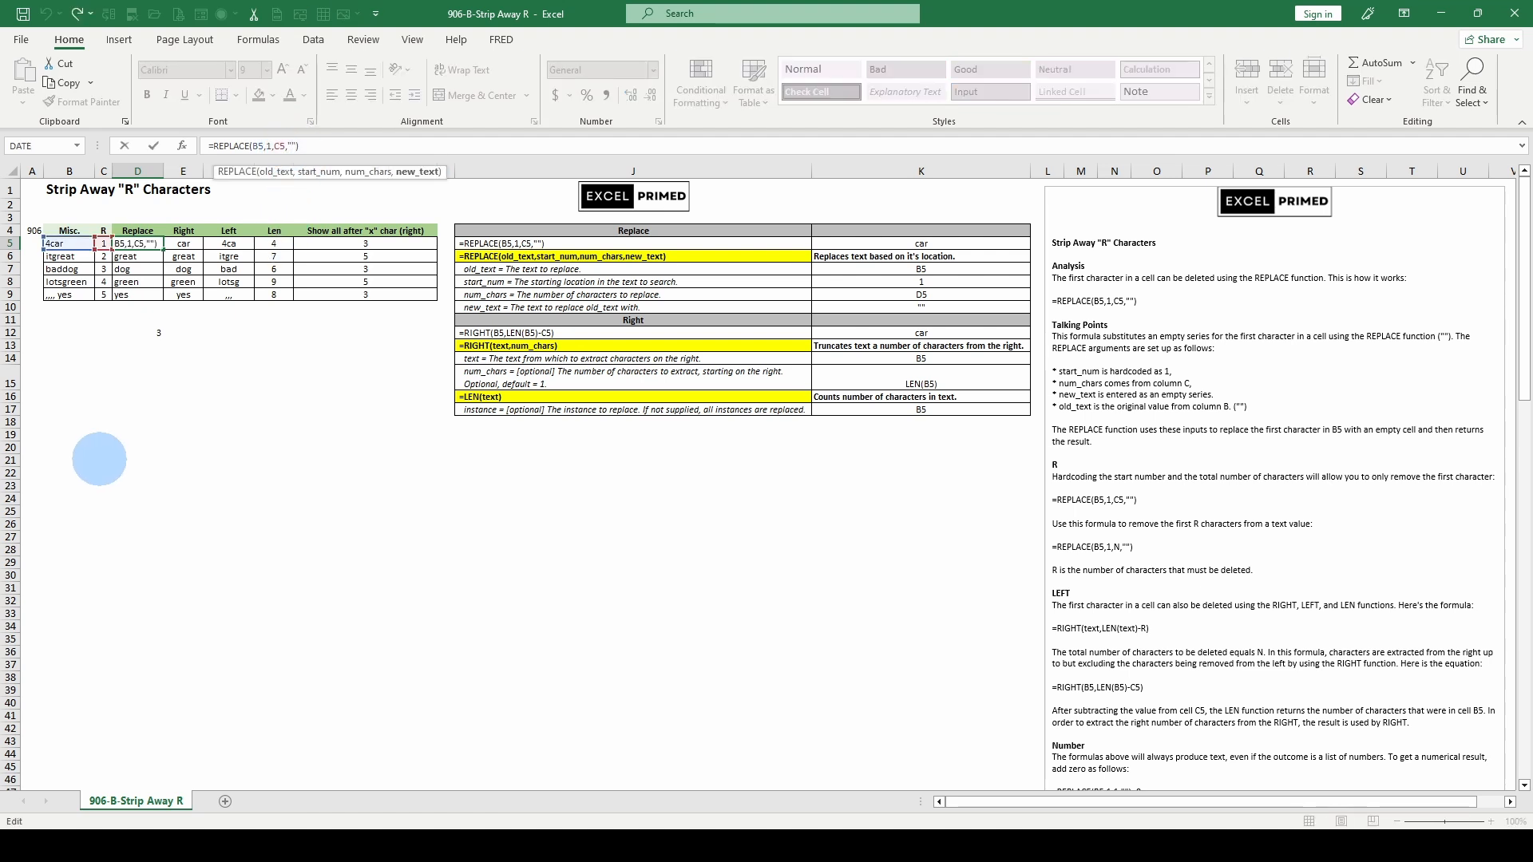
{"action": "key", "text": "Escape"}
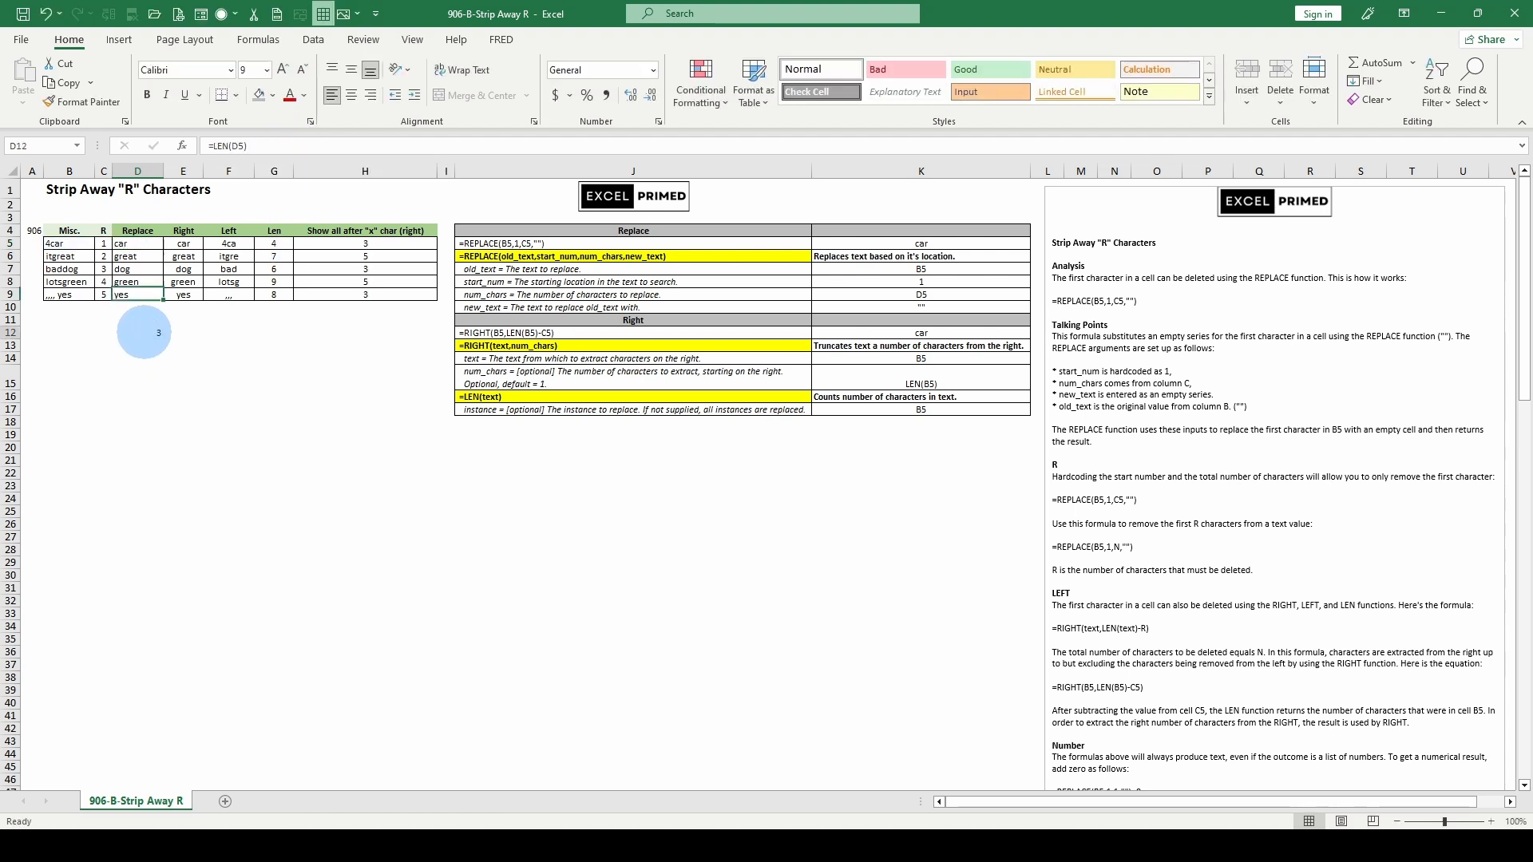
{"action": "left_click", "coordinate": [140, 332]}
{"action": "left_click", "coordinate": [184, 241]}
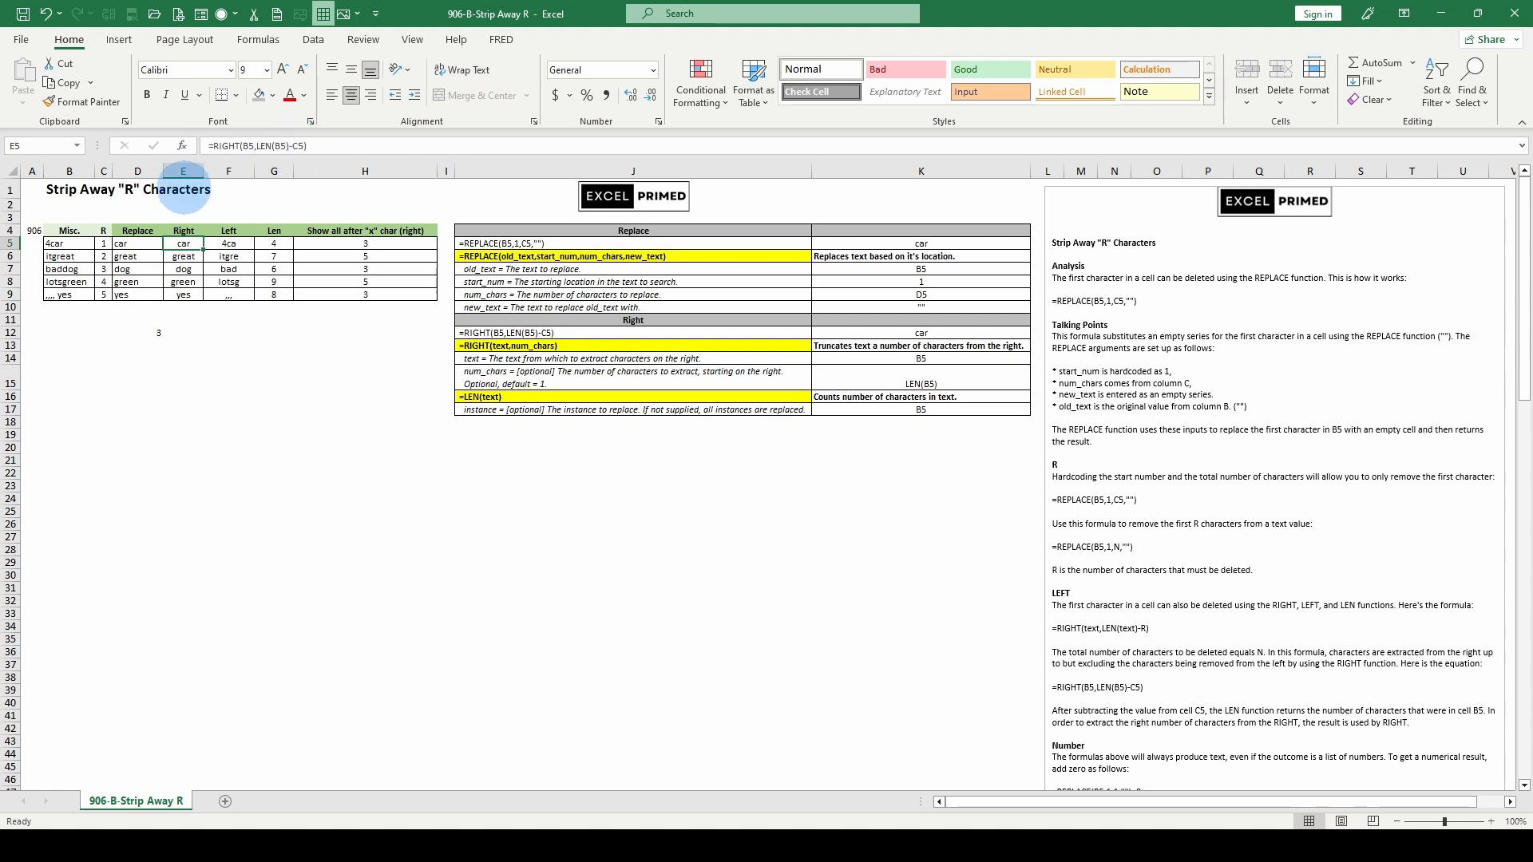
{"action": "left_click", "coordinate": [361, 244]}
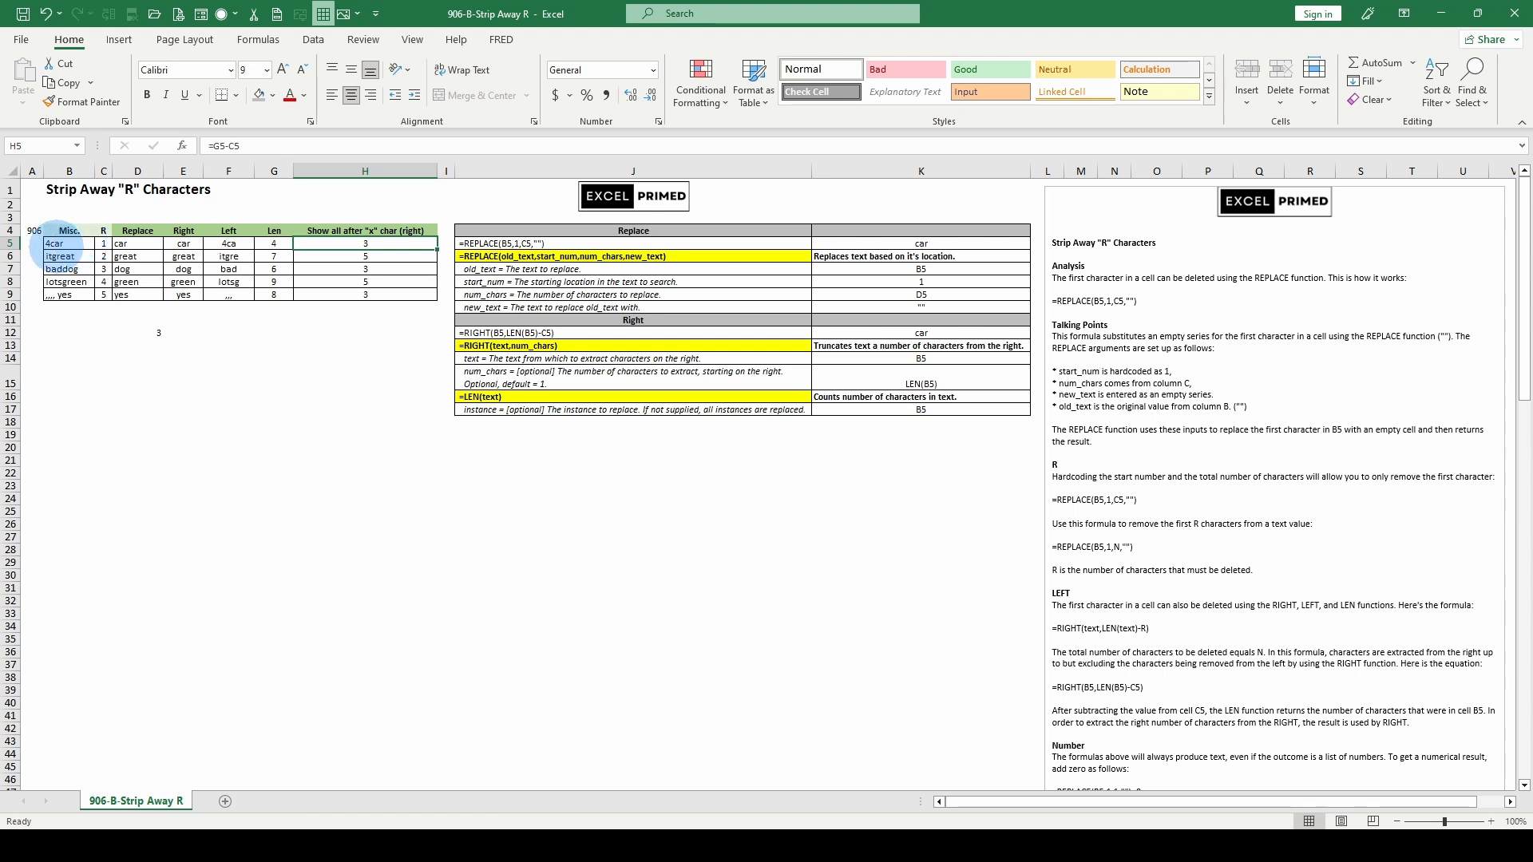
{"action": "left_click", "coordinate": [271, 243]}
{"action": "left_click", "coordinate": [276, 294]}
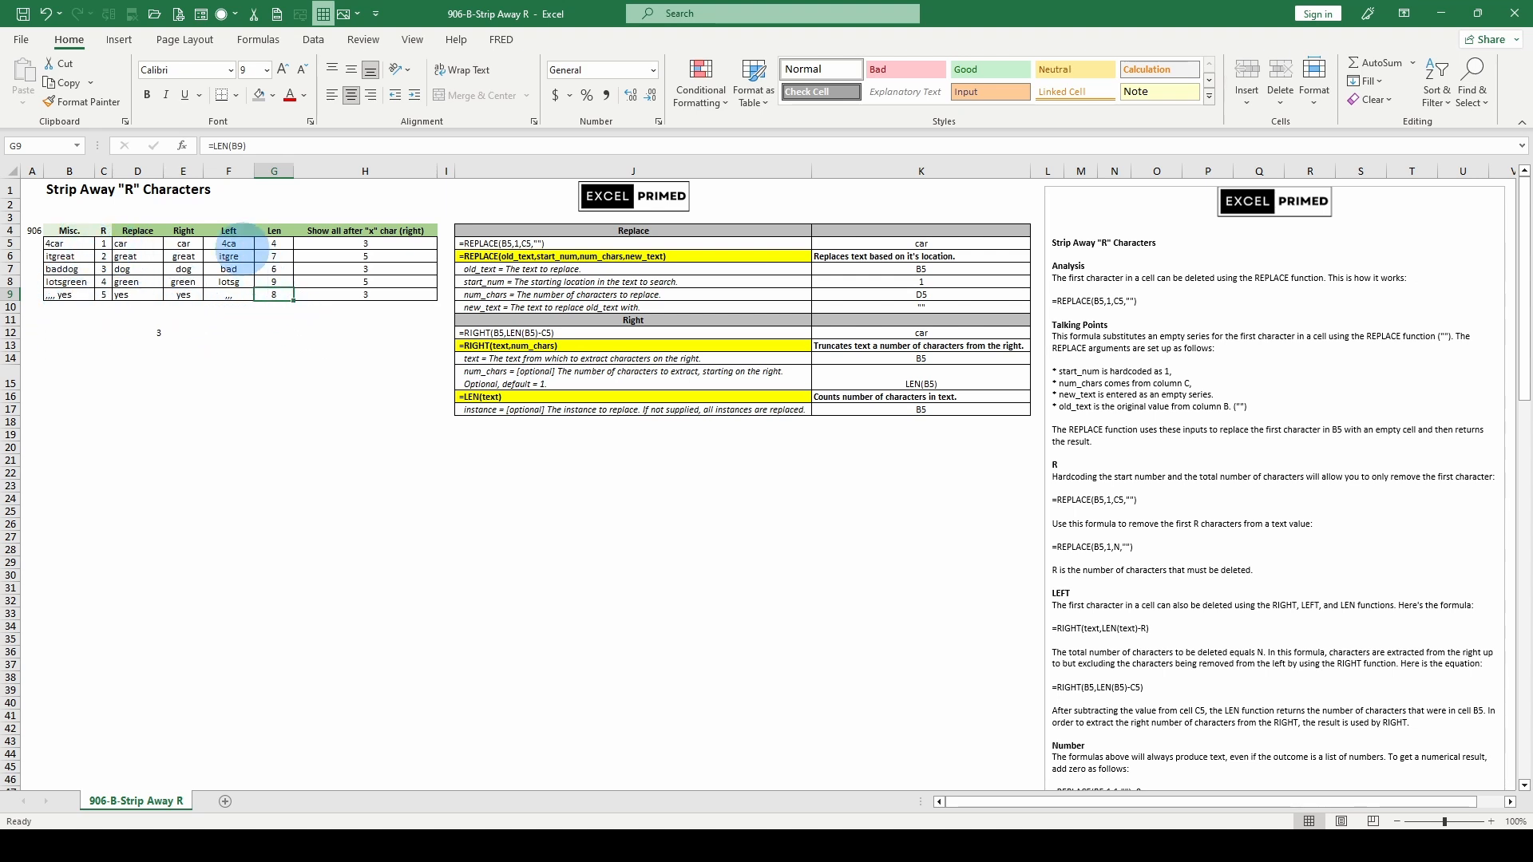
{"action": "left_click", "coordinate": [230, 244]}
{"action": "left_click", "coordinate": [134, 243]}
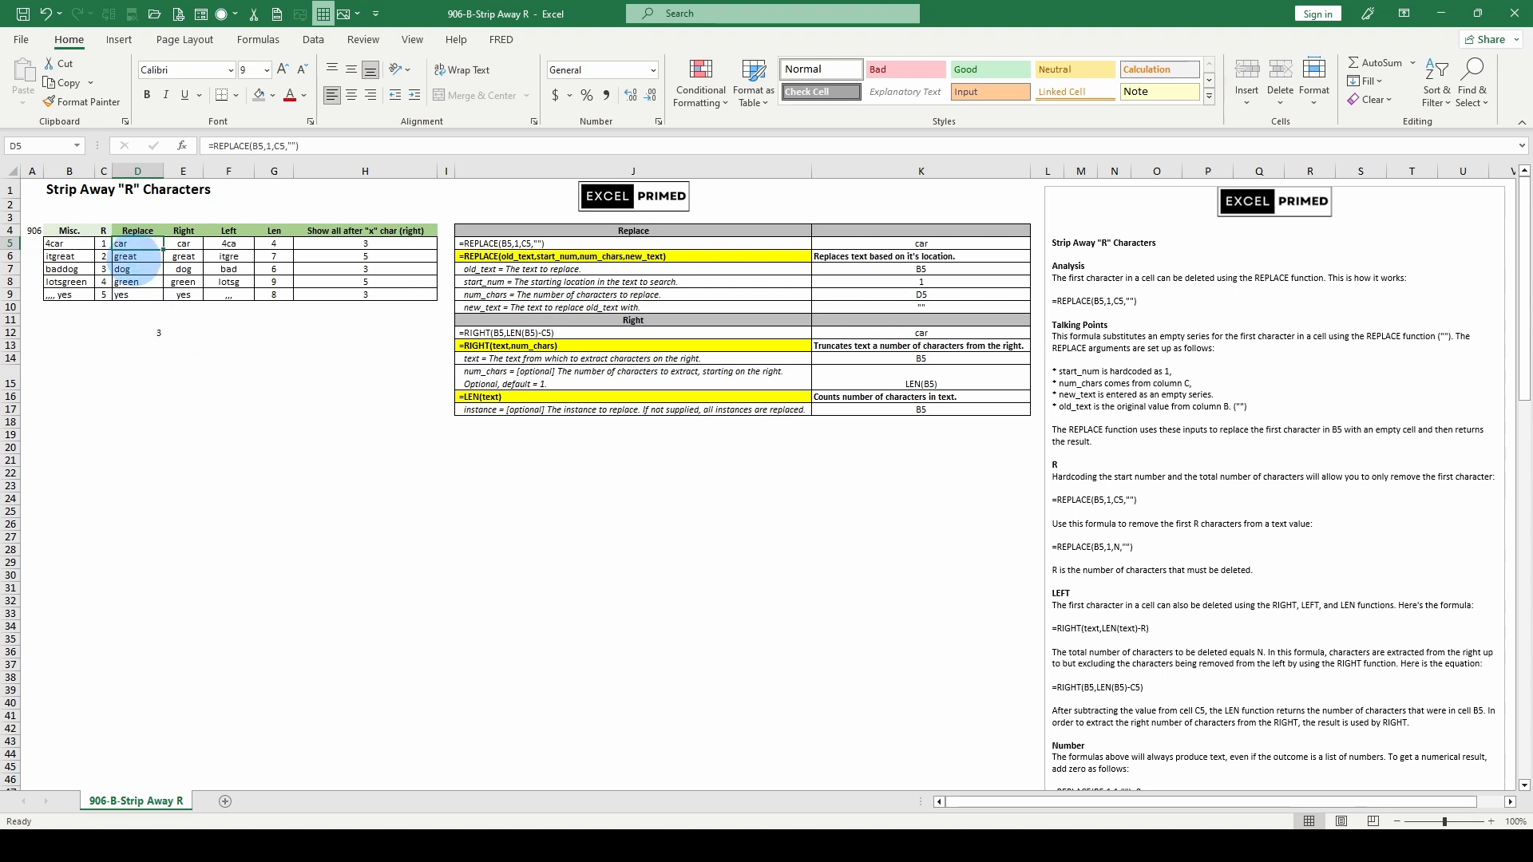
{"action": "left_click", "coordinate": [137, 295]}
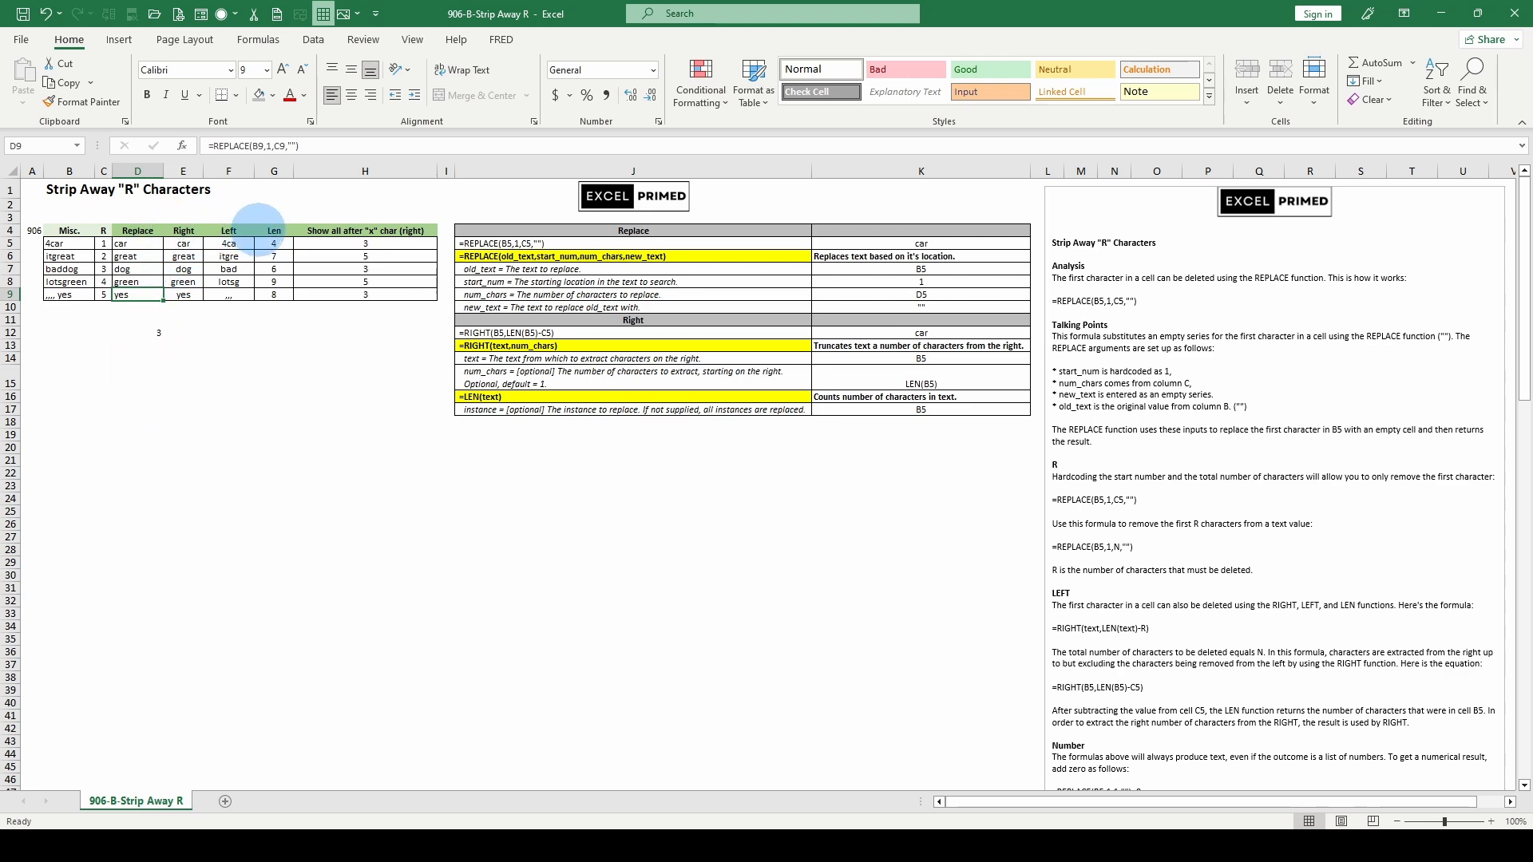
{"action": "scroll", "coordinate": [259, 432], "scroll_direction": "down", "scroll_amount": 2}
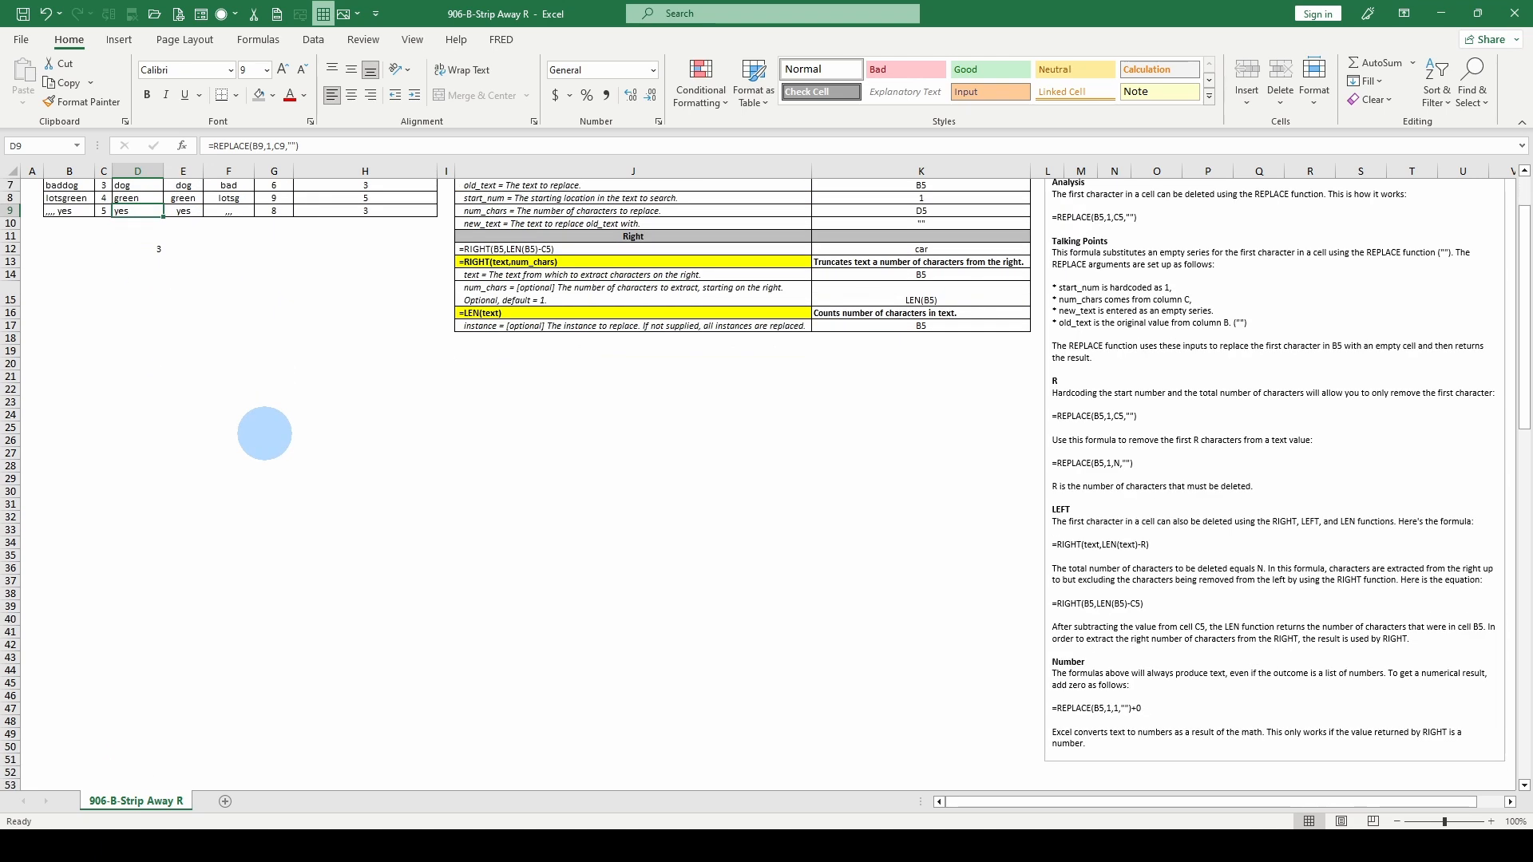
{"action": "scroll", "coordinate": [264, 433], "scroll_direction": "up", "scroll_amount": 2}
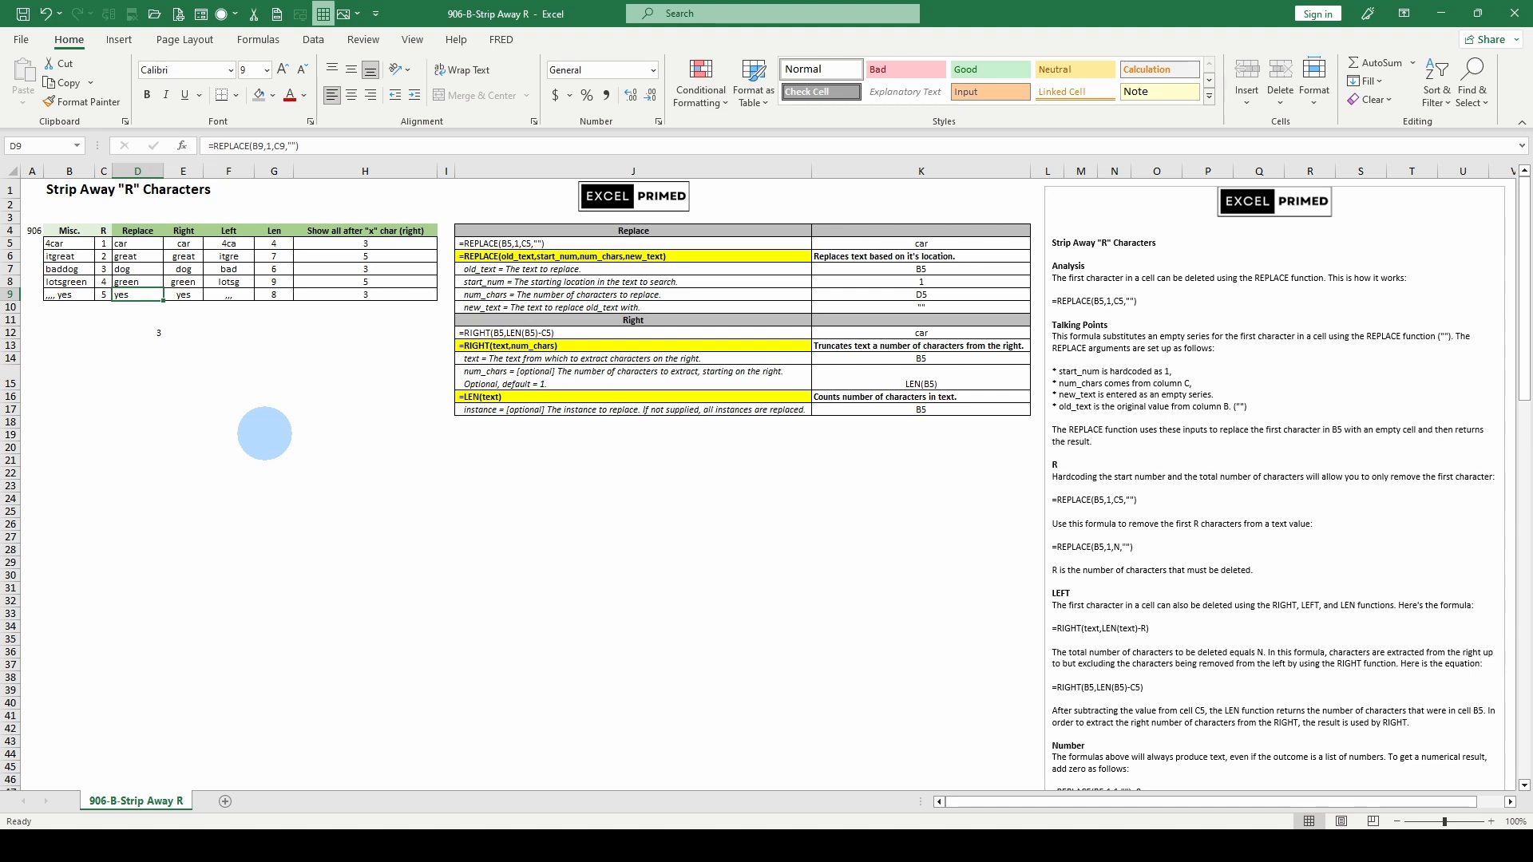
{"action": "scroll", "coordinate": [264, 434], "scroll_direction": "down", "scroll_amount": 1}
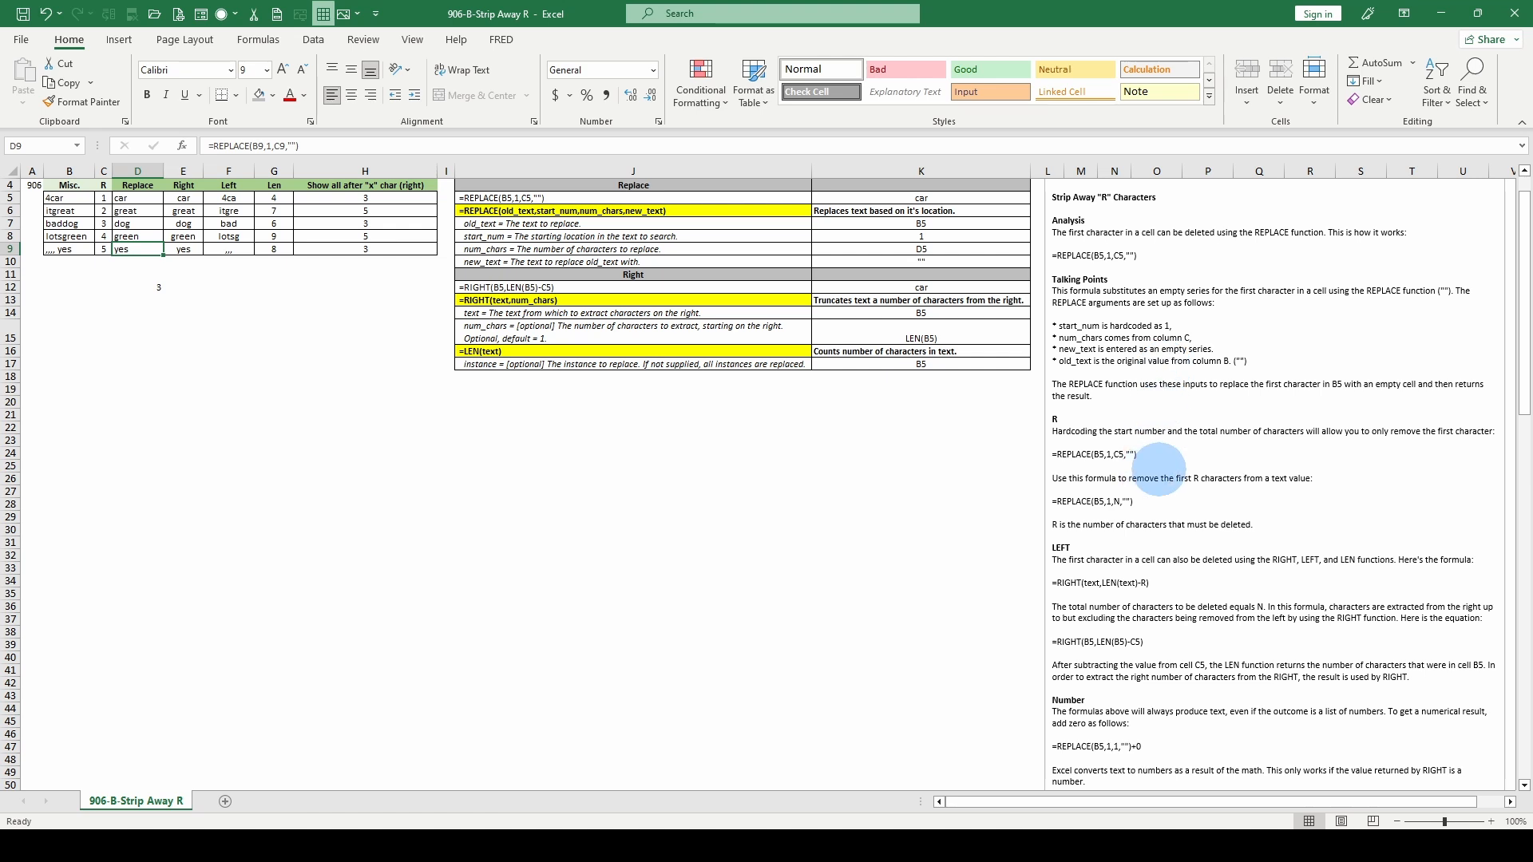
{"action": "scroll", "coordinate": [1150, 618], "scroll_direction": "down", "scroll_amount": 1}
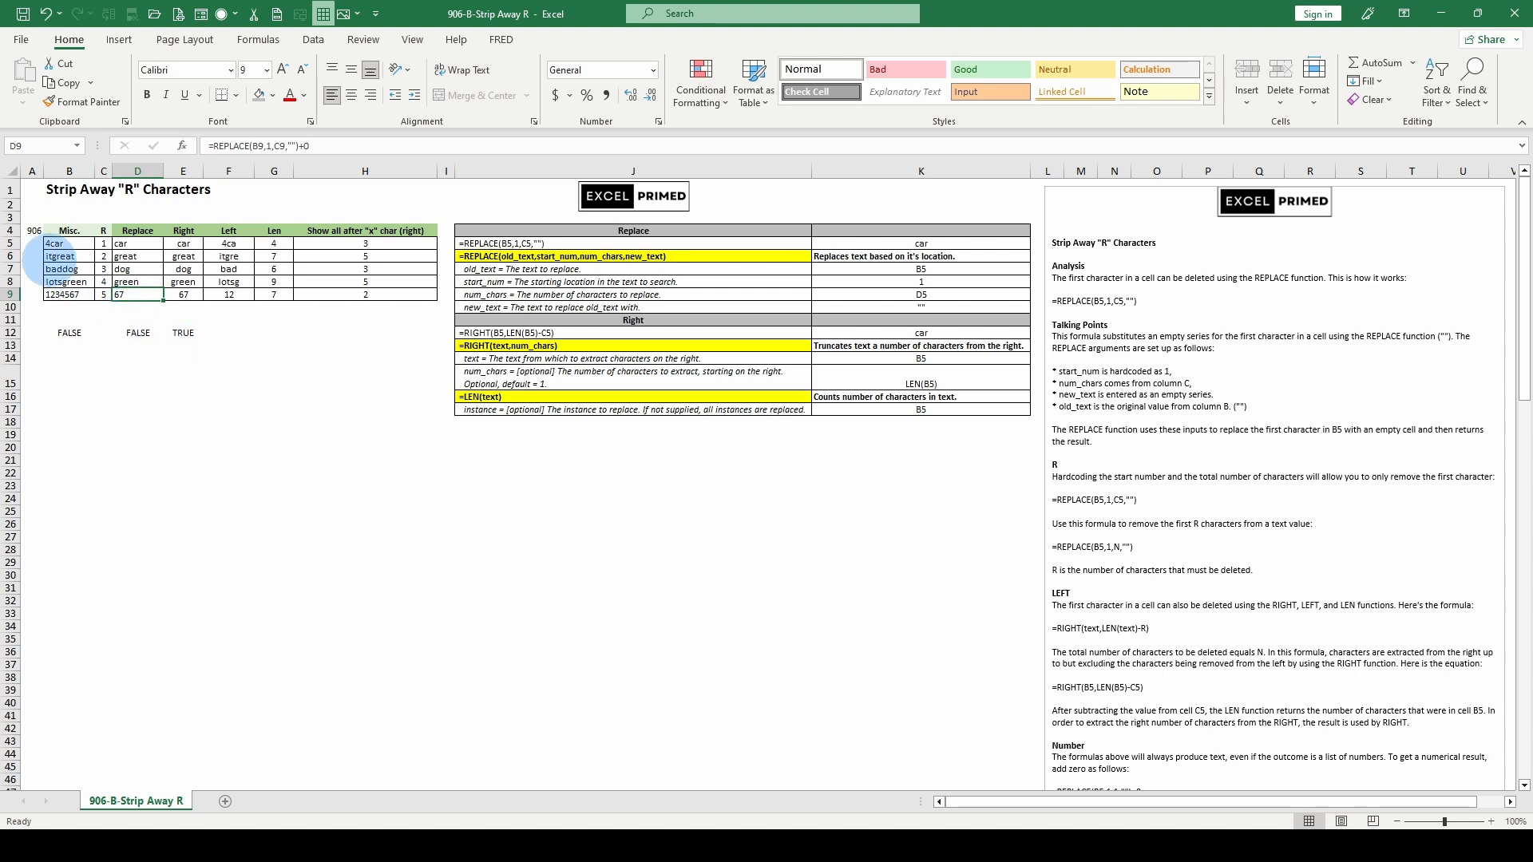
Overwrite lotsgreen in B8 with the number 9876543
{"action": "left_click", "coordinate": [59, 282]}
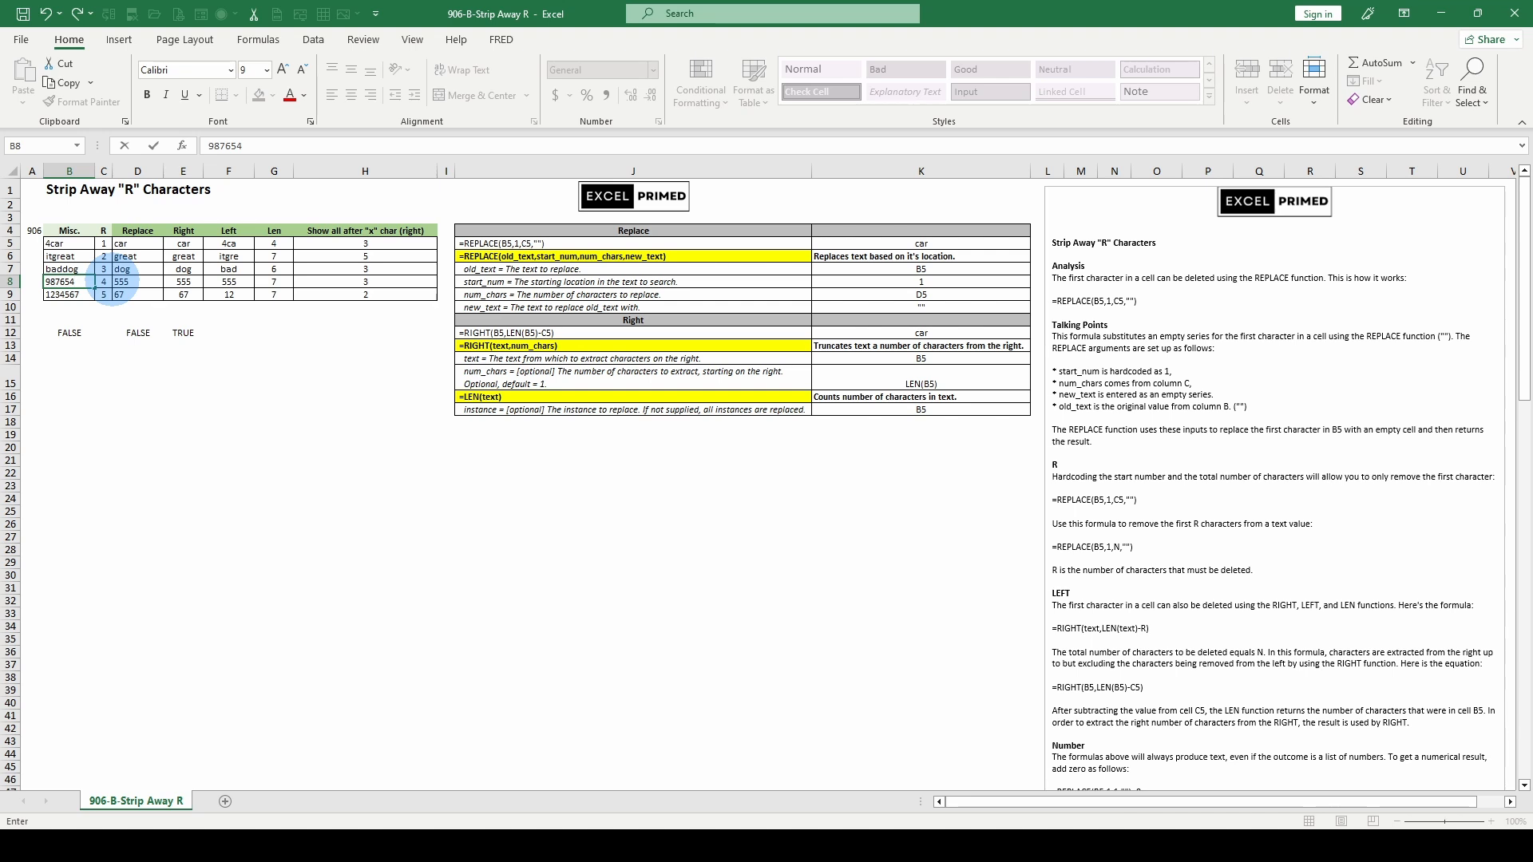
{"action": "key", "text": "ctrl+Return"}
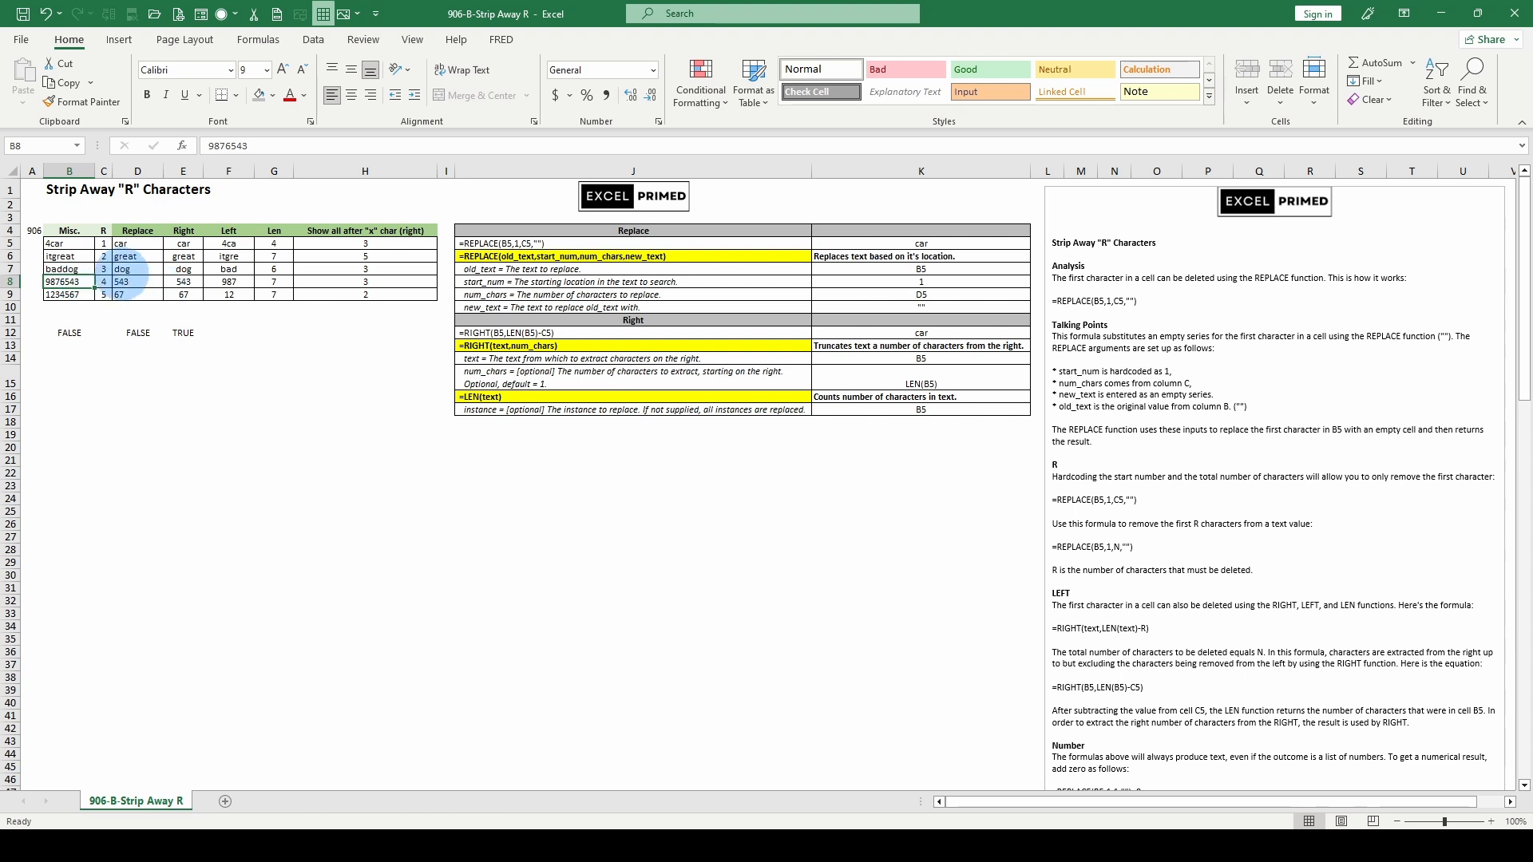
Fill row 12's ISTEXT checks up into row 11 across B11:E11
{"action": "left_click_drag", "start_coordinate": [69, 333], "coordinate": [183, 320]}
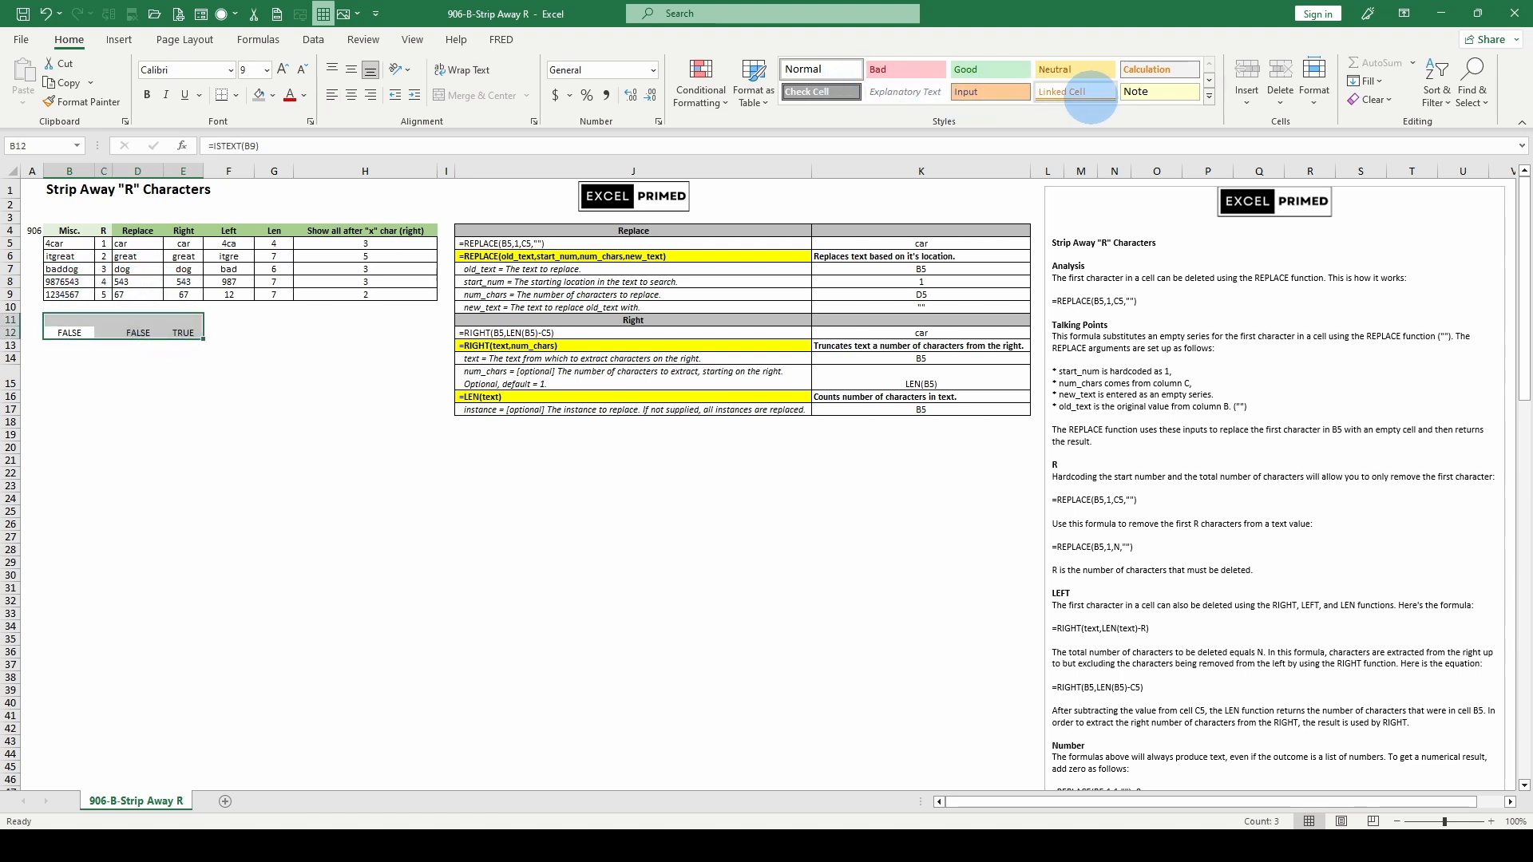
{"action": "left_click", "coordinate": [1366, 81]}
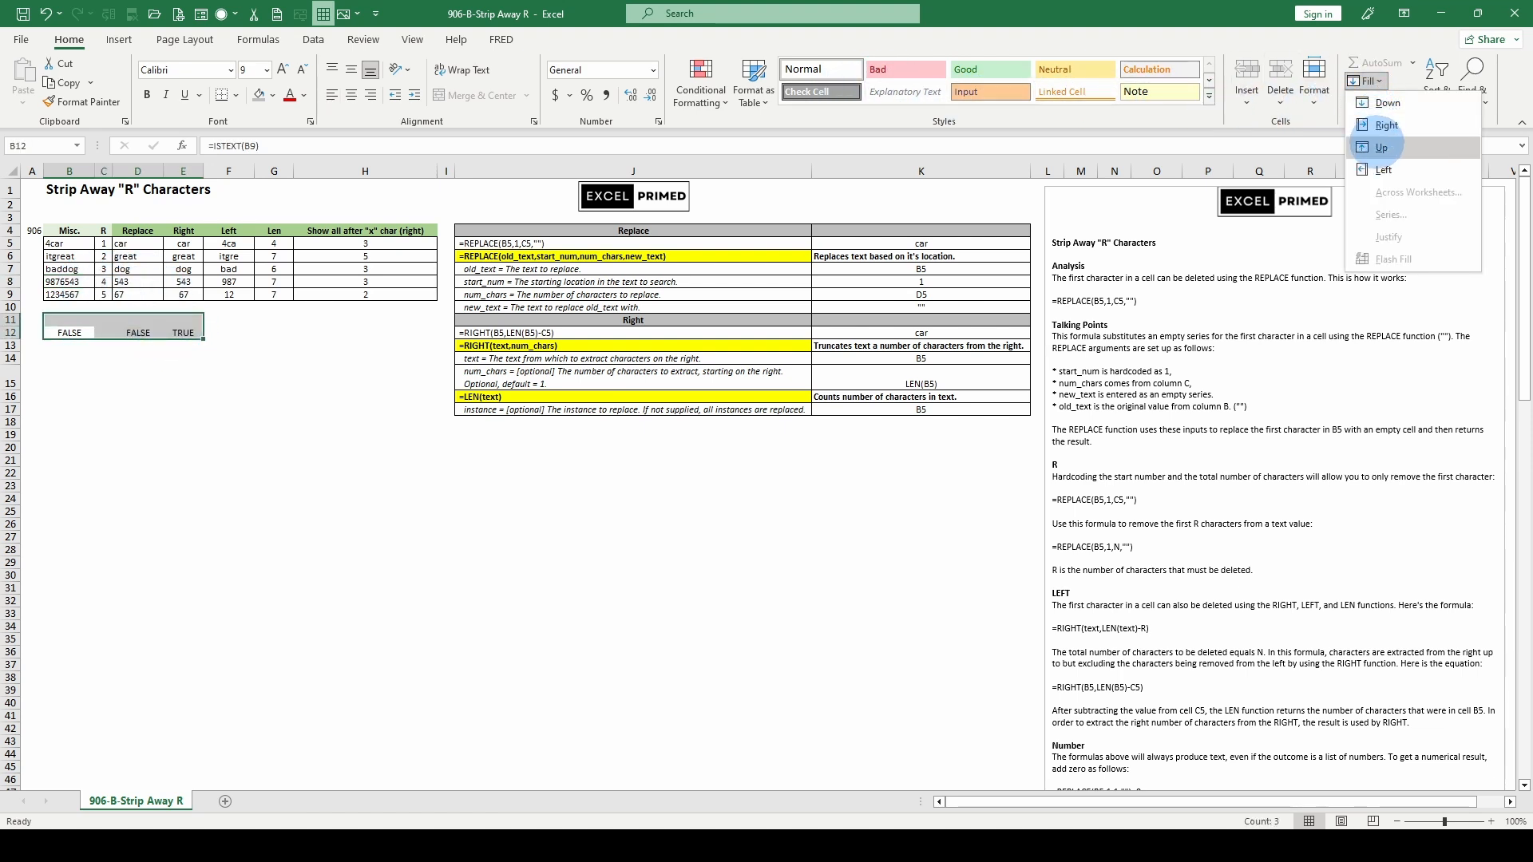
{"action": "left_click", "coordinate": [1381, 148]}
Compare the ISTEXT checks in B11 (FALSE) and D11 (TRUE) against the row 8 values
{"action": "left_click", "coordinate": [137, 320]}
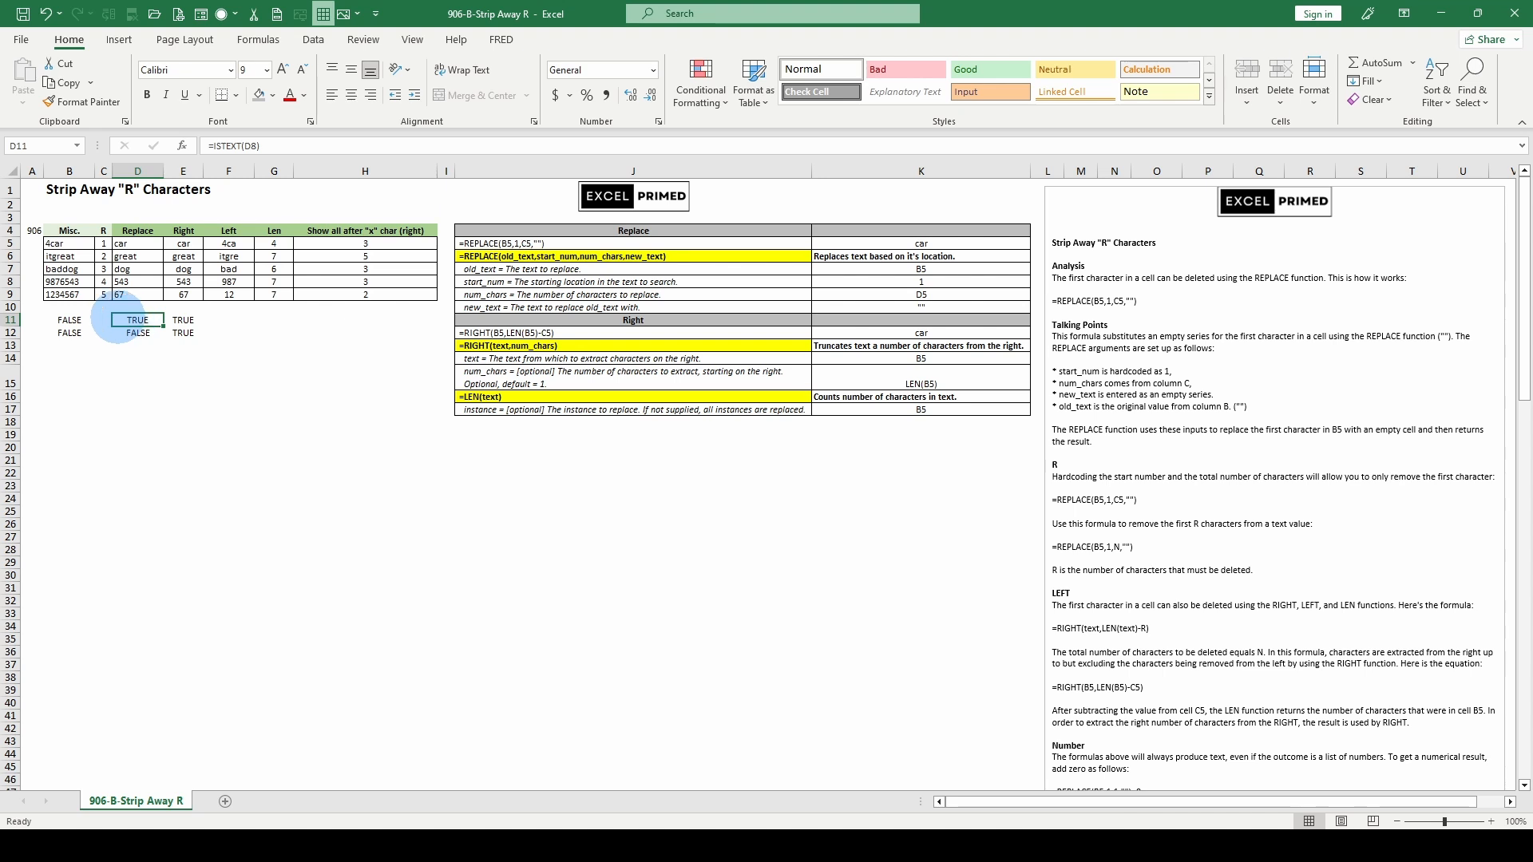
{"action": "left_click", "coordinate": [67, 282]}
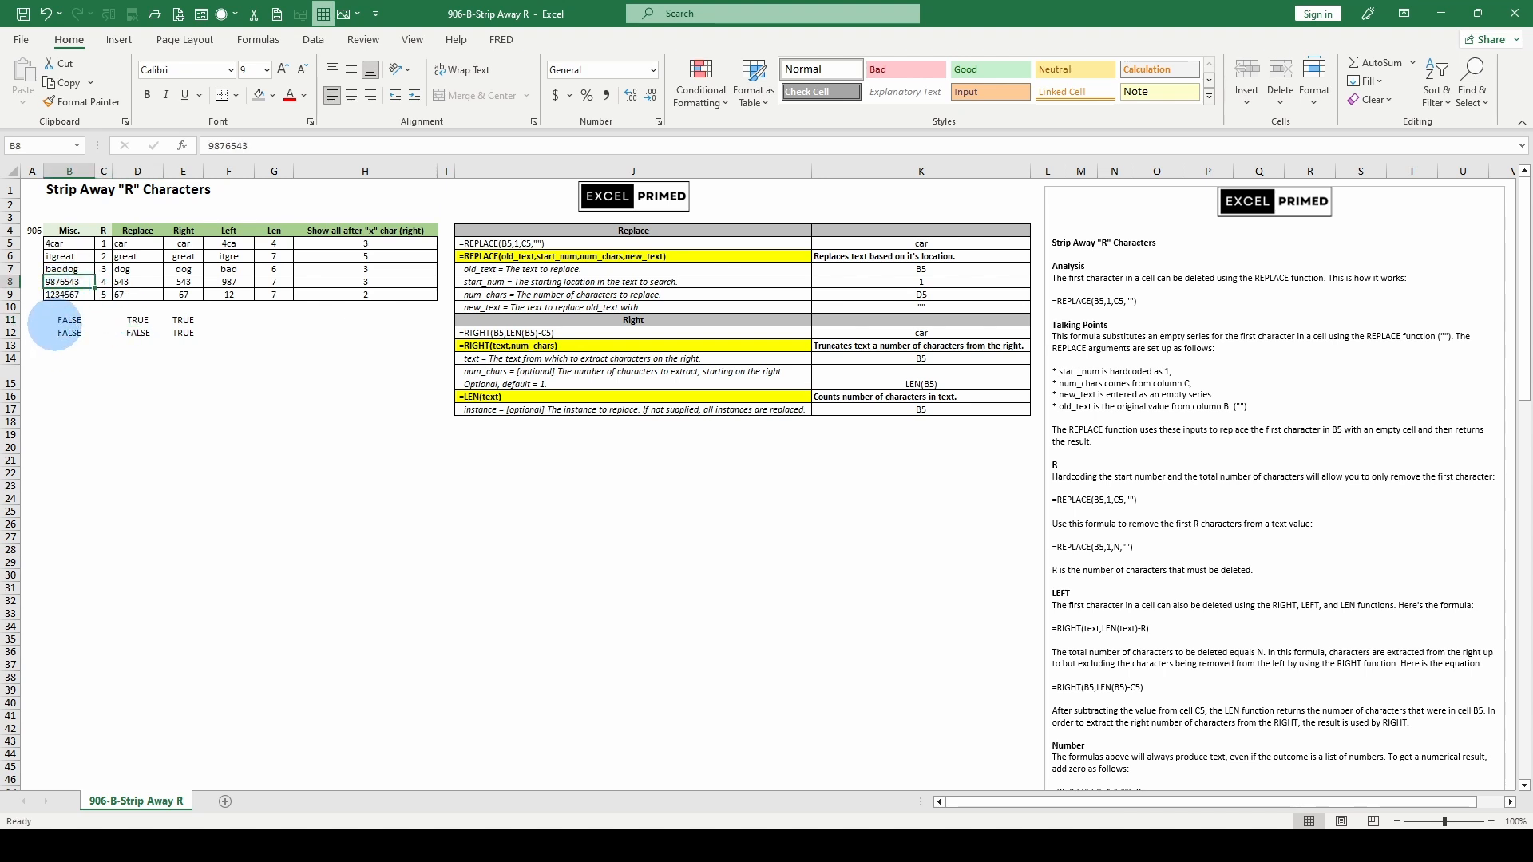
{"action": "left_click", "coordinate": [70, 320]}
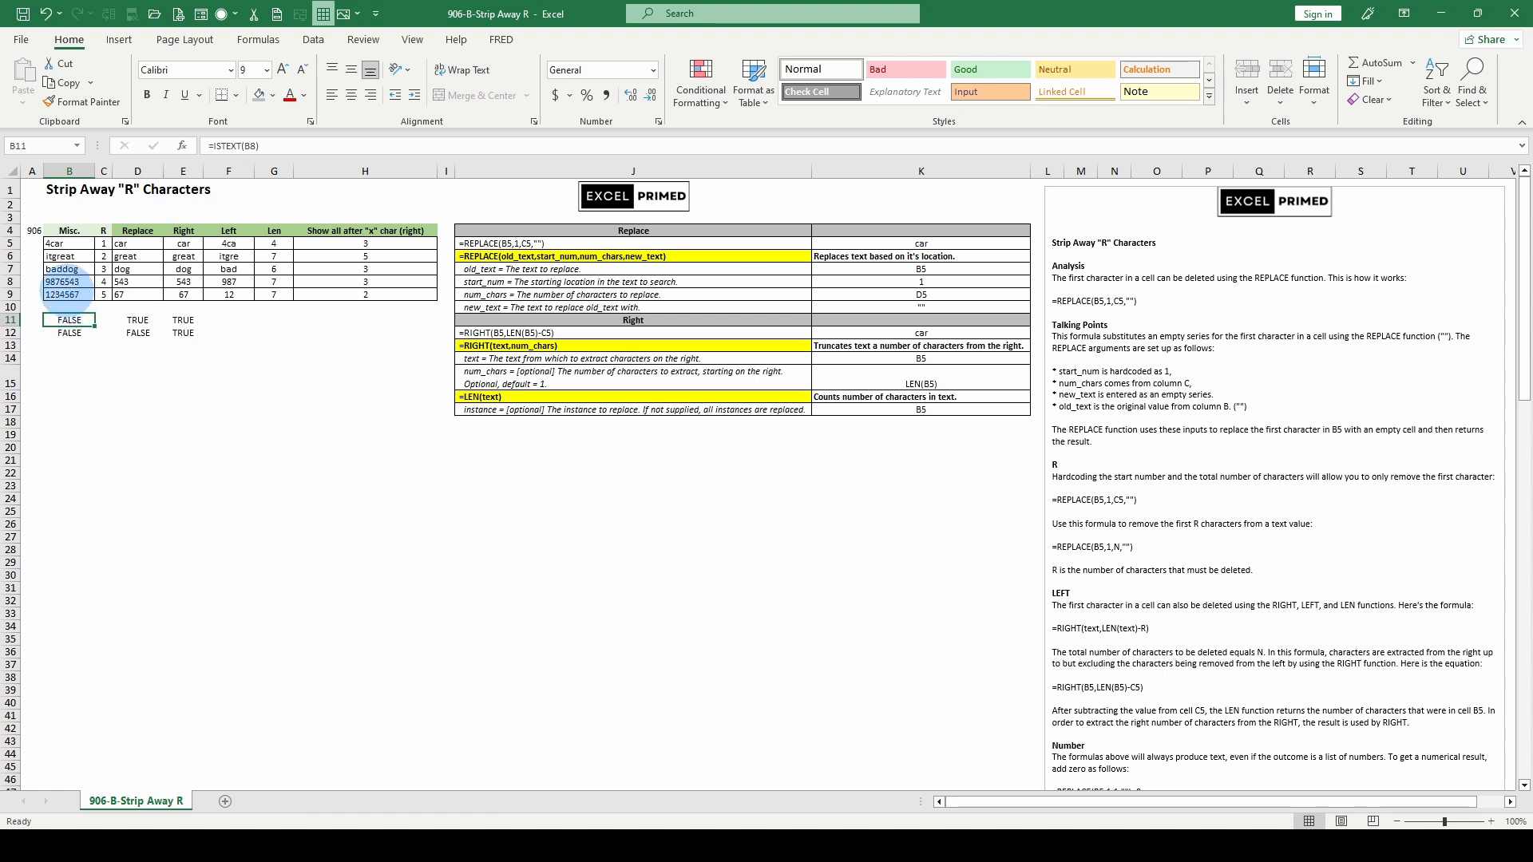
{"action": "left_click", "coordinate": [65, 281]}
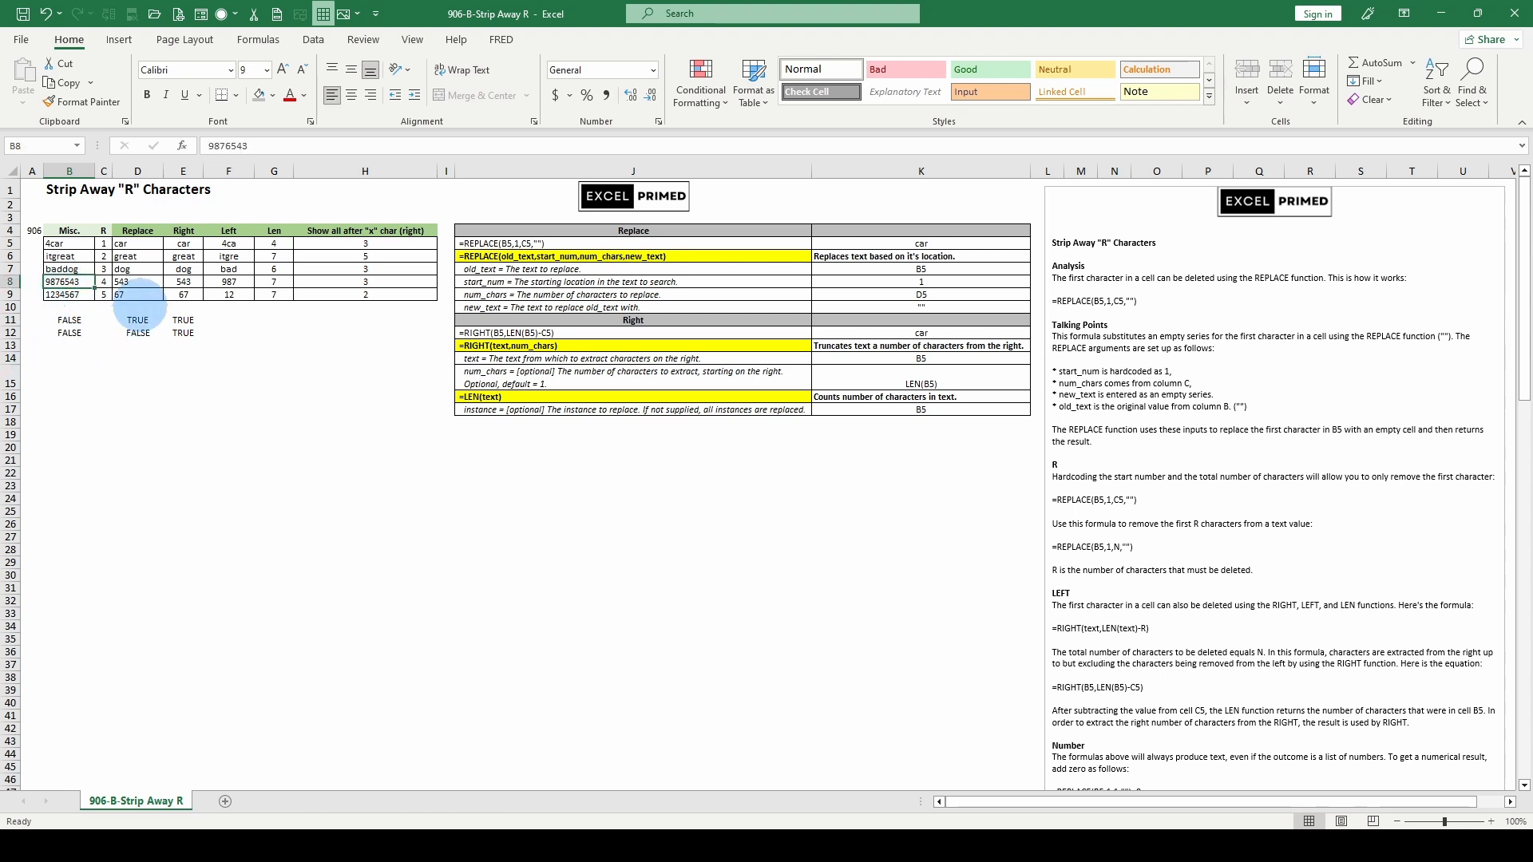
{"action": "left_click", "coordinate": [138, 320]}
{"action": "left_click", "coordinate": [140, 281]}
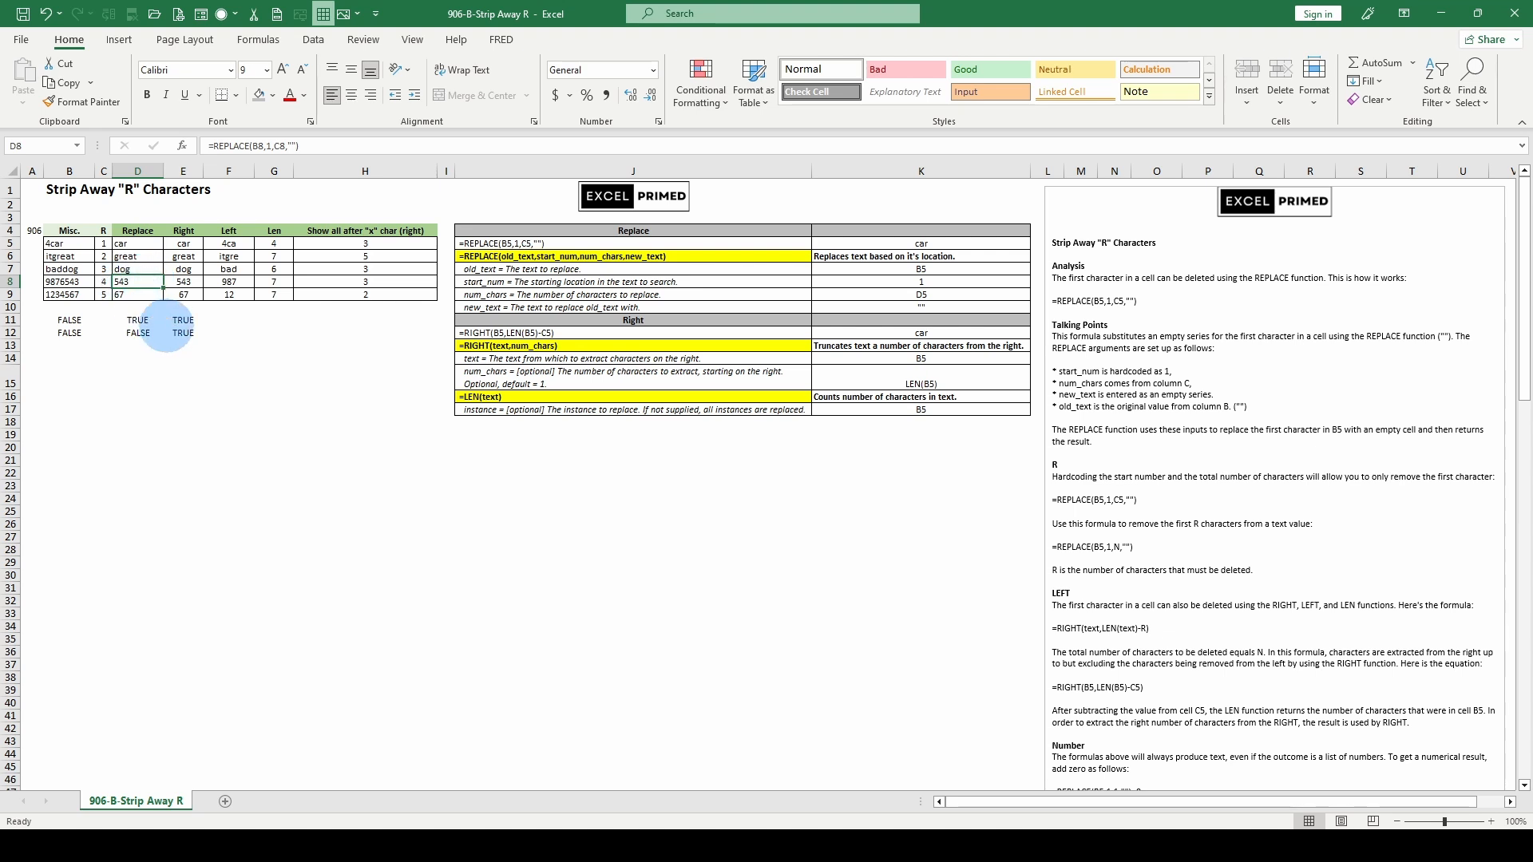
{"action": "left_click_drag", "start_coordinate": [183, 281], "coordinate": [186, 292]}
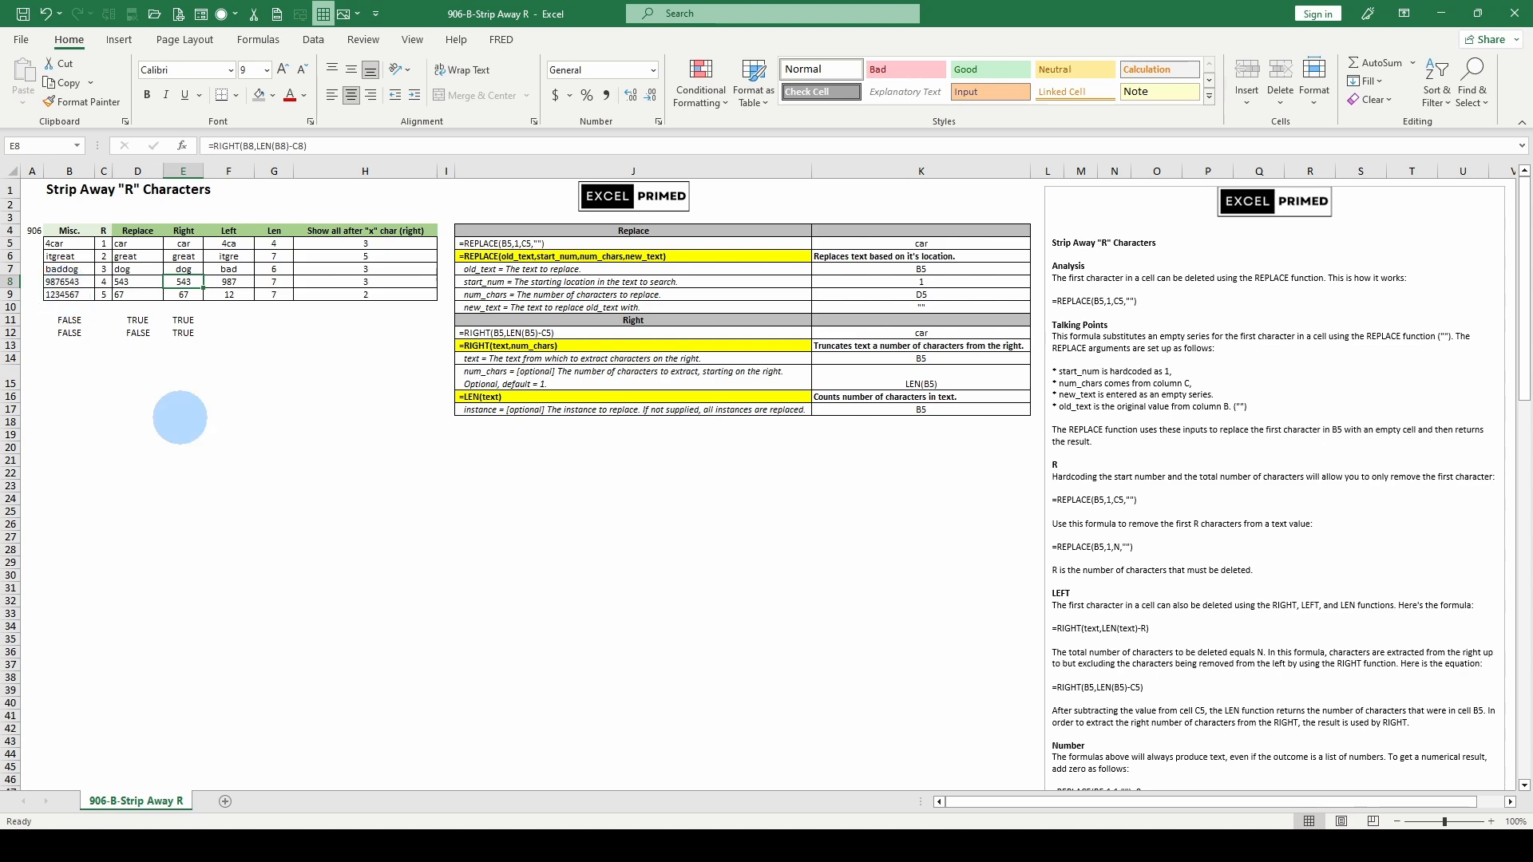
{"action": "scroll", "coordinate": [1252, 702], "scroll_direction": "down", "scroll_amount": 1}
{"action": "scroll", "coordinate": [1238, 701], "scroll_direction": "up", "scroll_amount": 1}
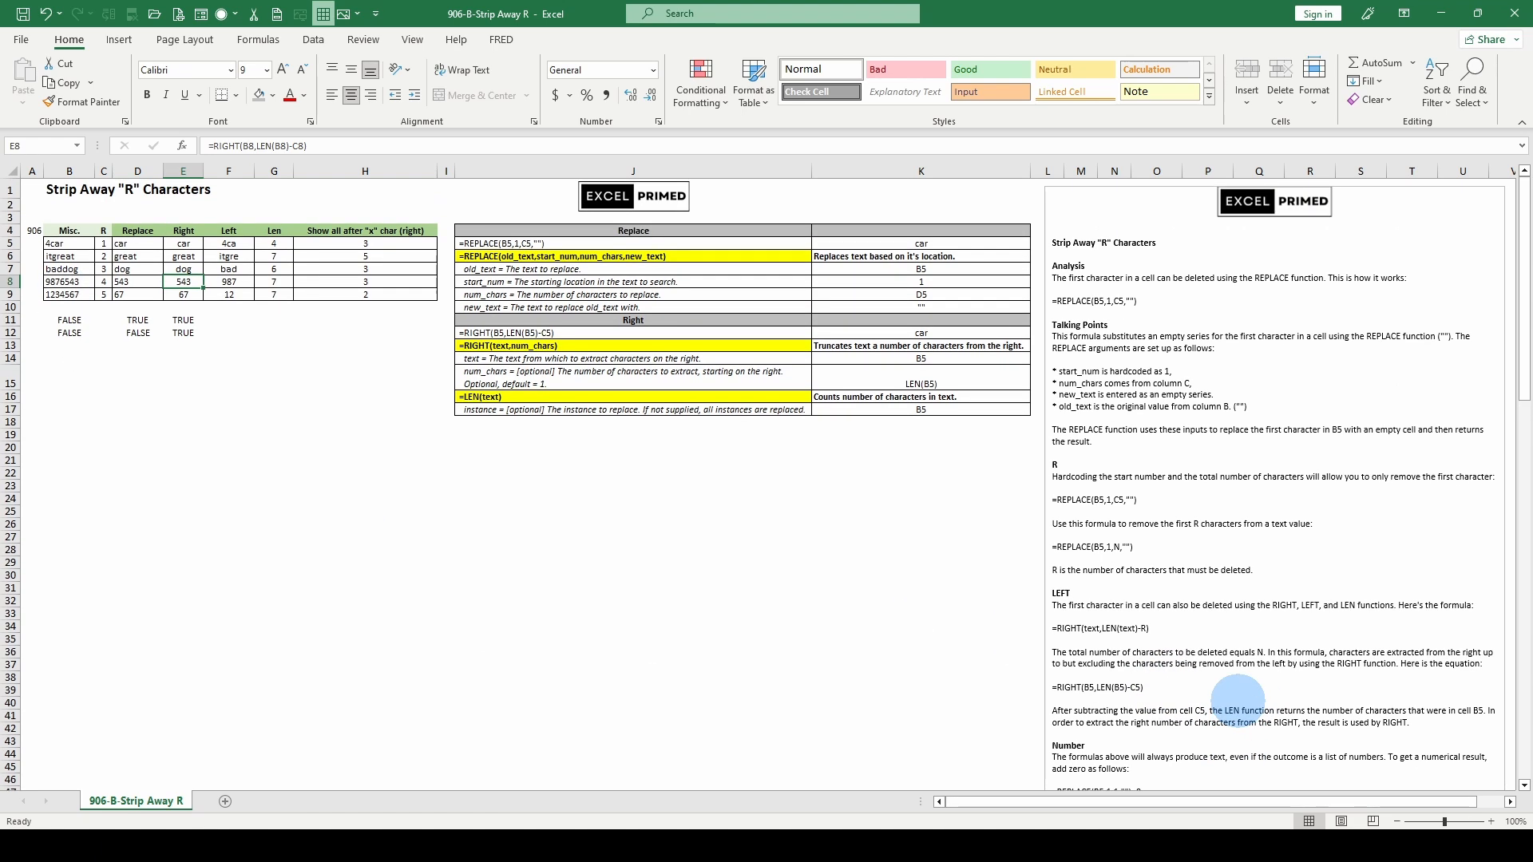
{"action": "scroll", "coordinate": [1238, 700], "scroll_direction": "down", "scroll_amount": 2}
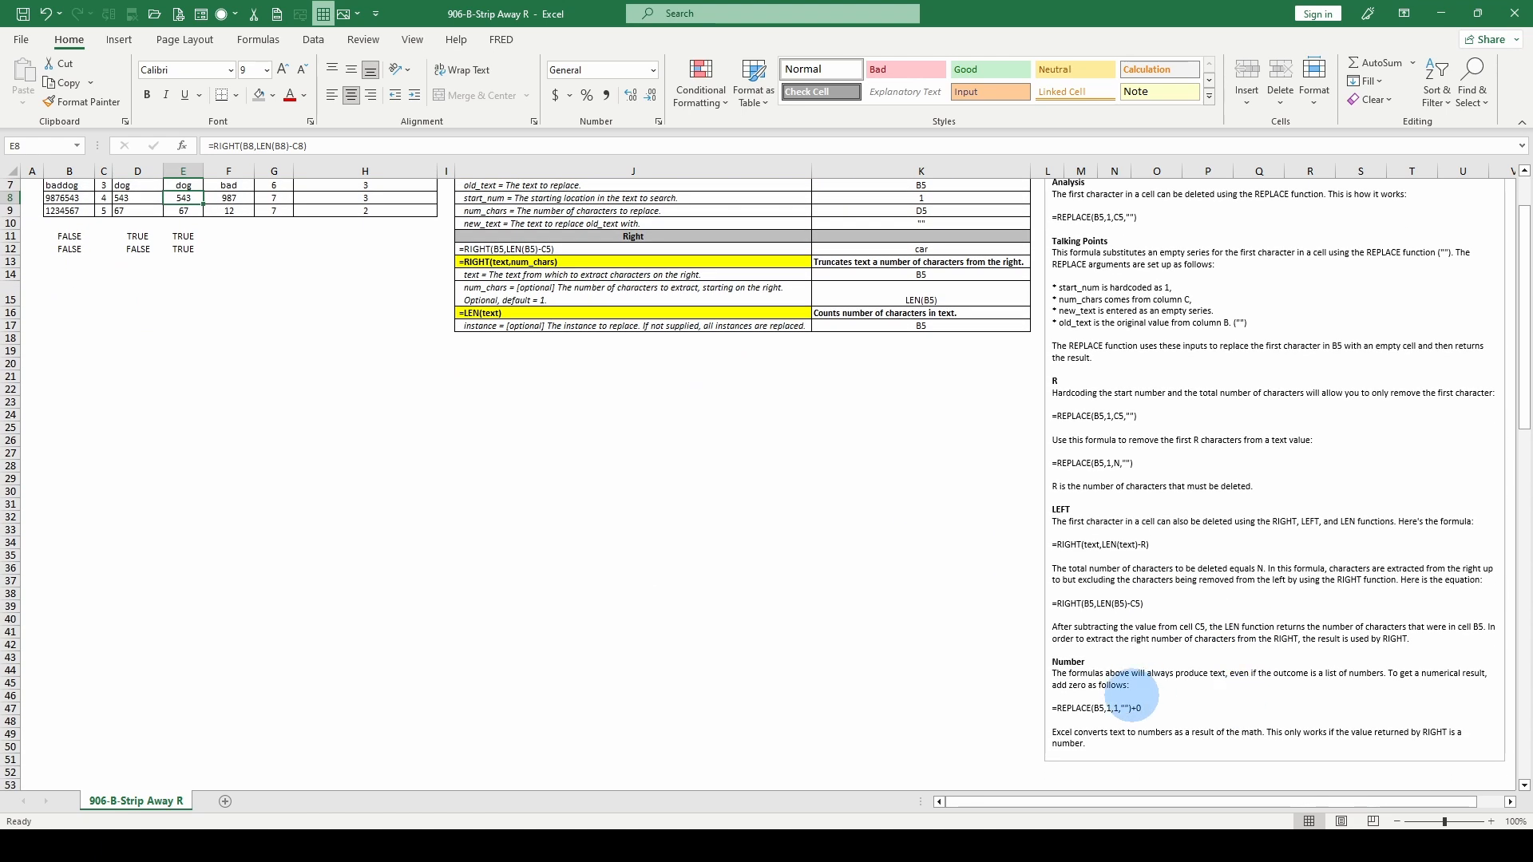
{"action": "scroll", "coordinate": [546, 461], "scroll_direction": "up", "scroll_amount": 2}
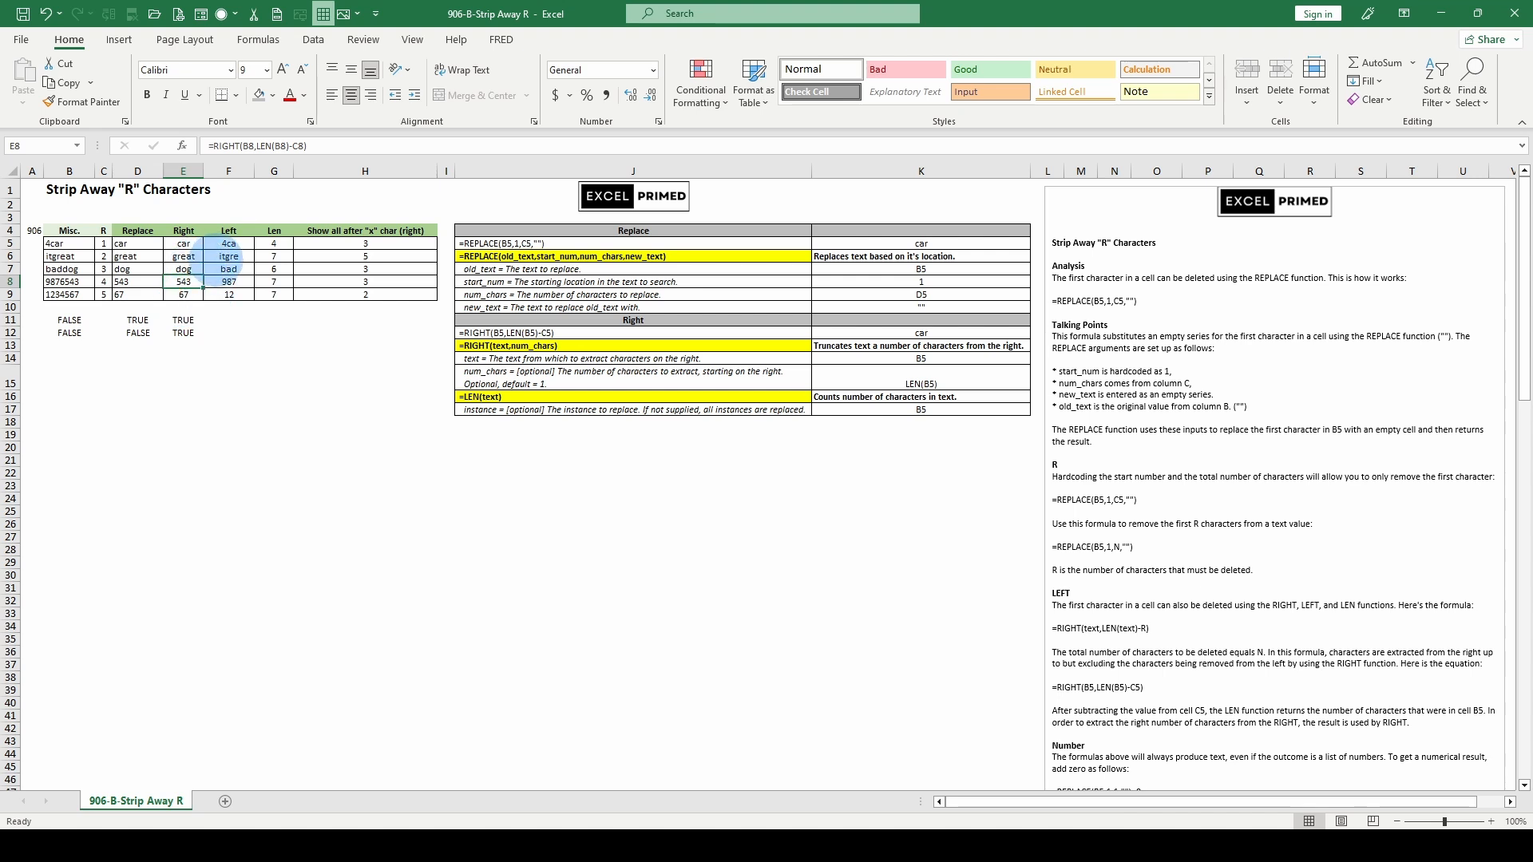
{"action": "left_click_drag", "start_coordinate": [68, 281], "coordinate": [69, 294]}
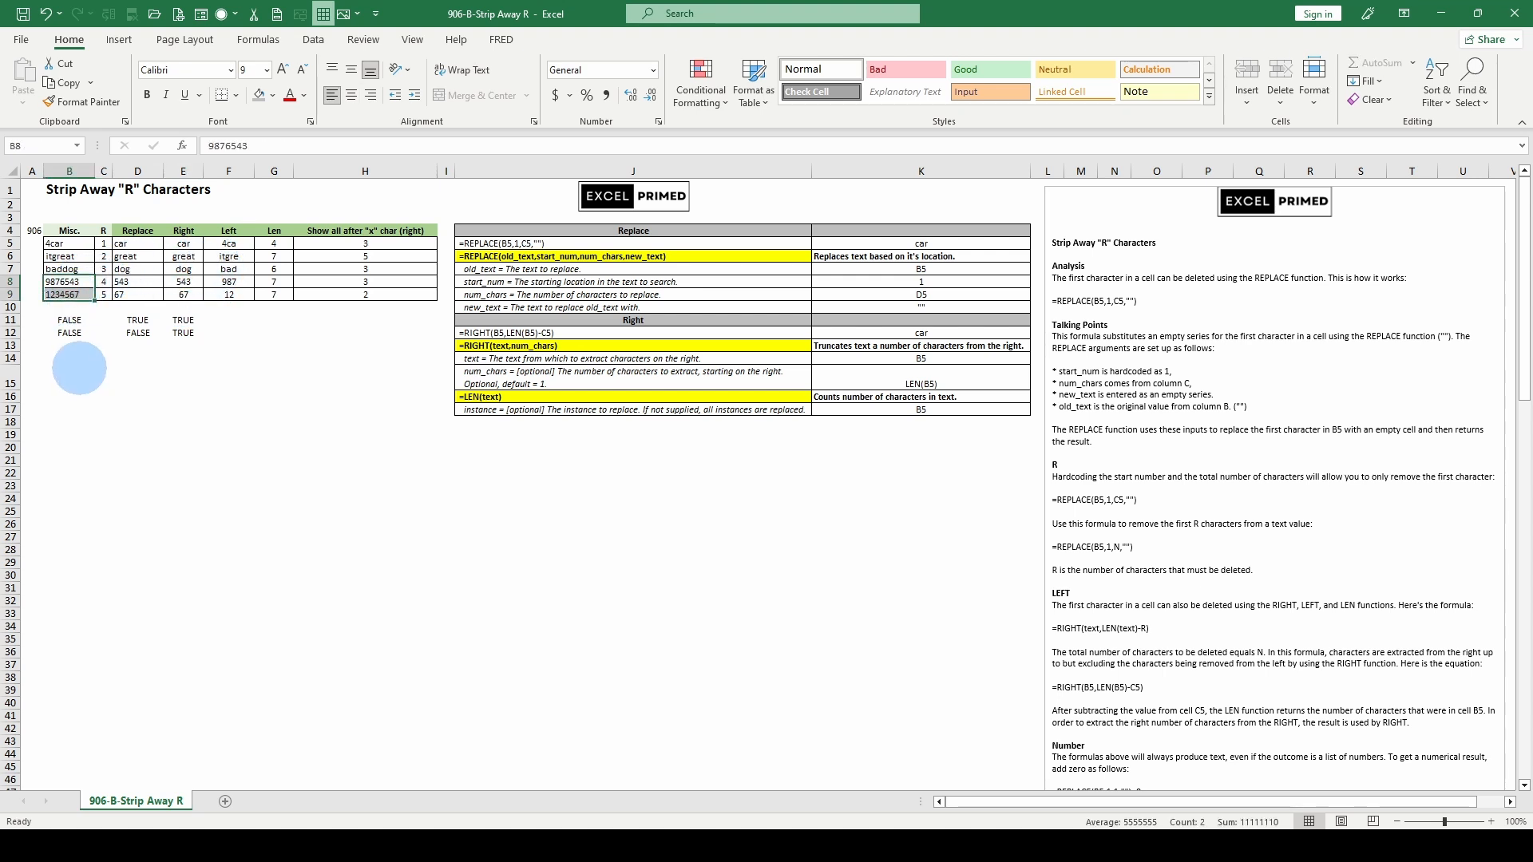
{"action": "left_click", "coordinate": [69, 281]}
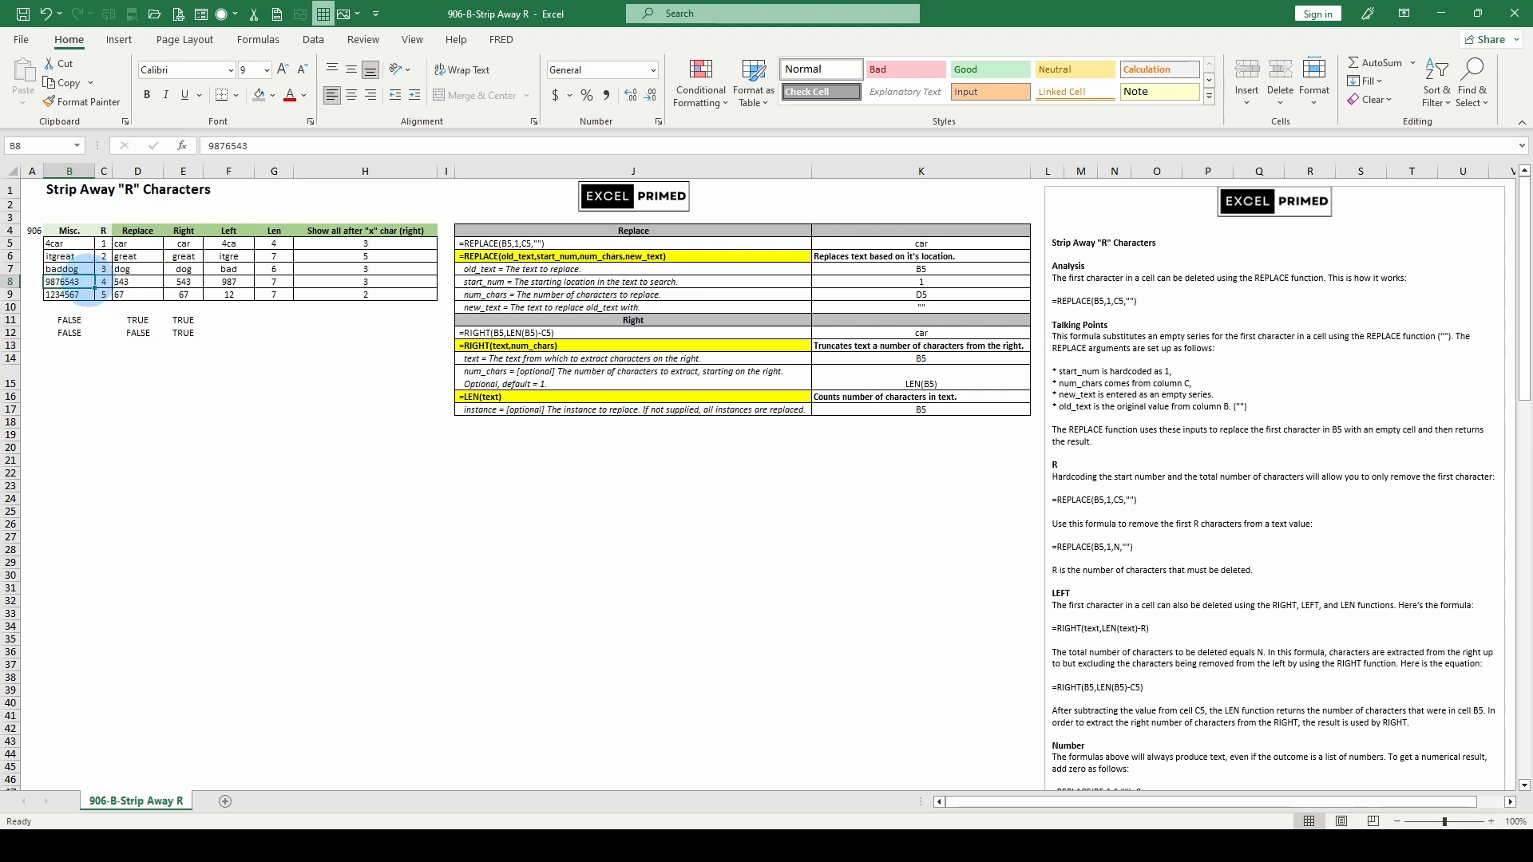
{"action": "left_click", "coordinate": [124, 281]}
{"action": "left_click", "coordinate": [57, 280]}
{"action": "left_click", "coordinate": [125, 281]}
{"action": "left_click", "coordinate": [130, 294]}
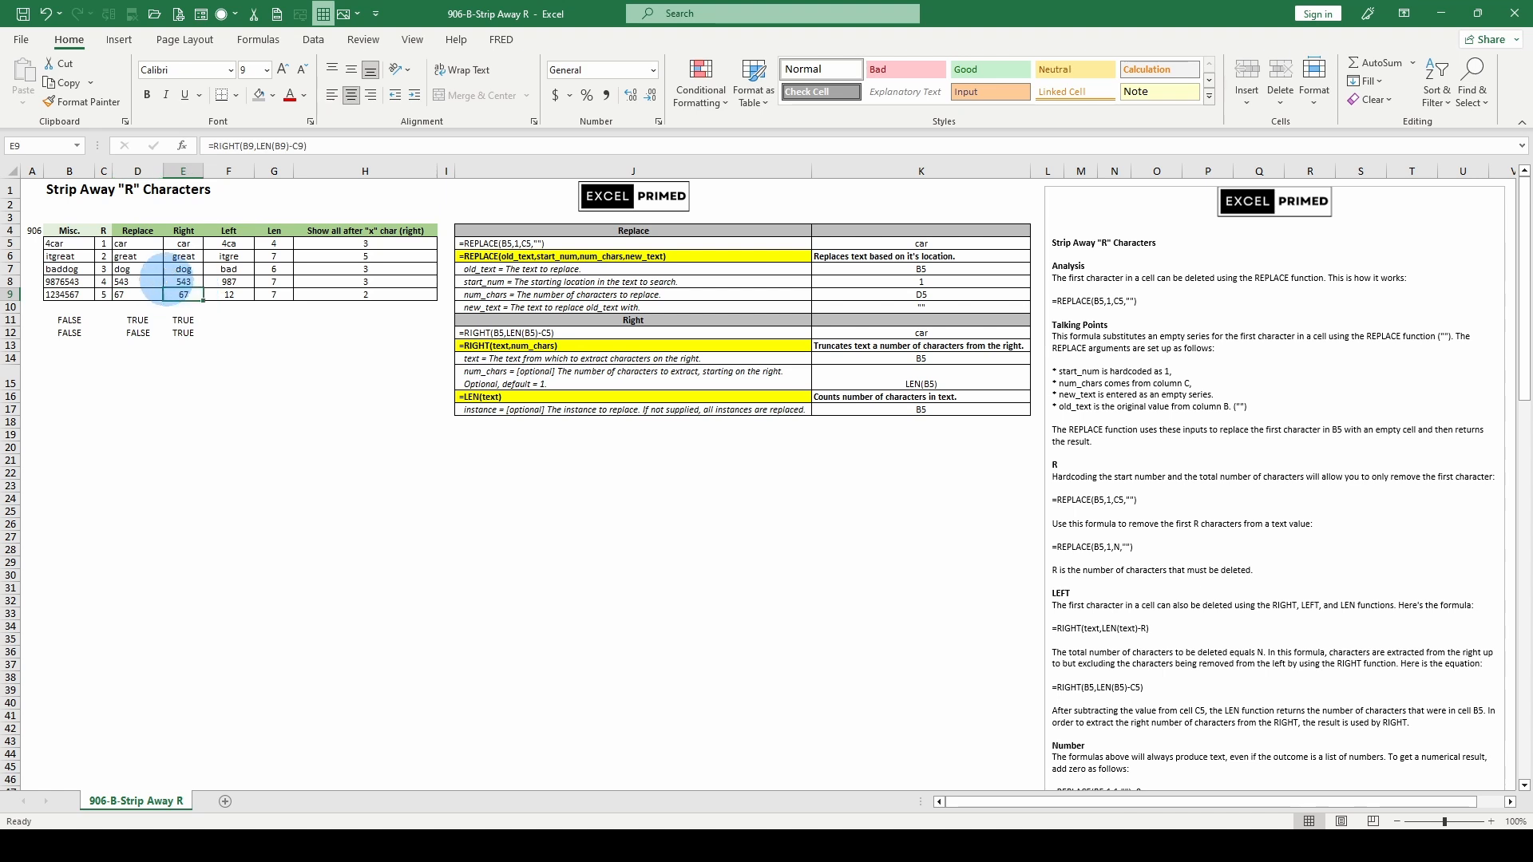
Append +0 to the RIGHT formulas in E8 and E9 so they return numbers
{"action": "left_click_drag", "start_coordinate": [193, 294], "coordinate": [183, 257]}
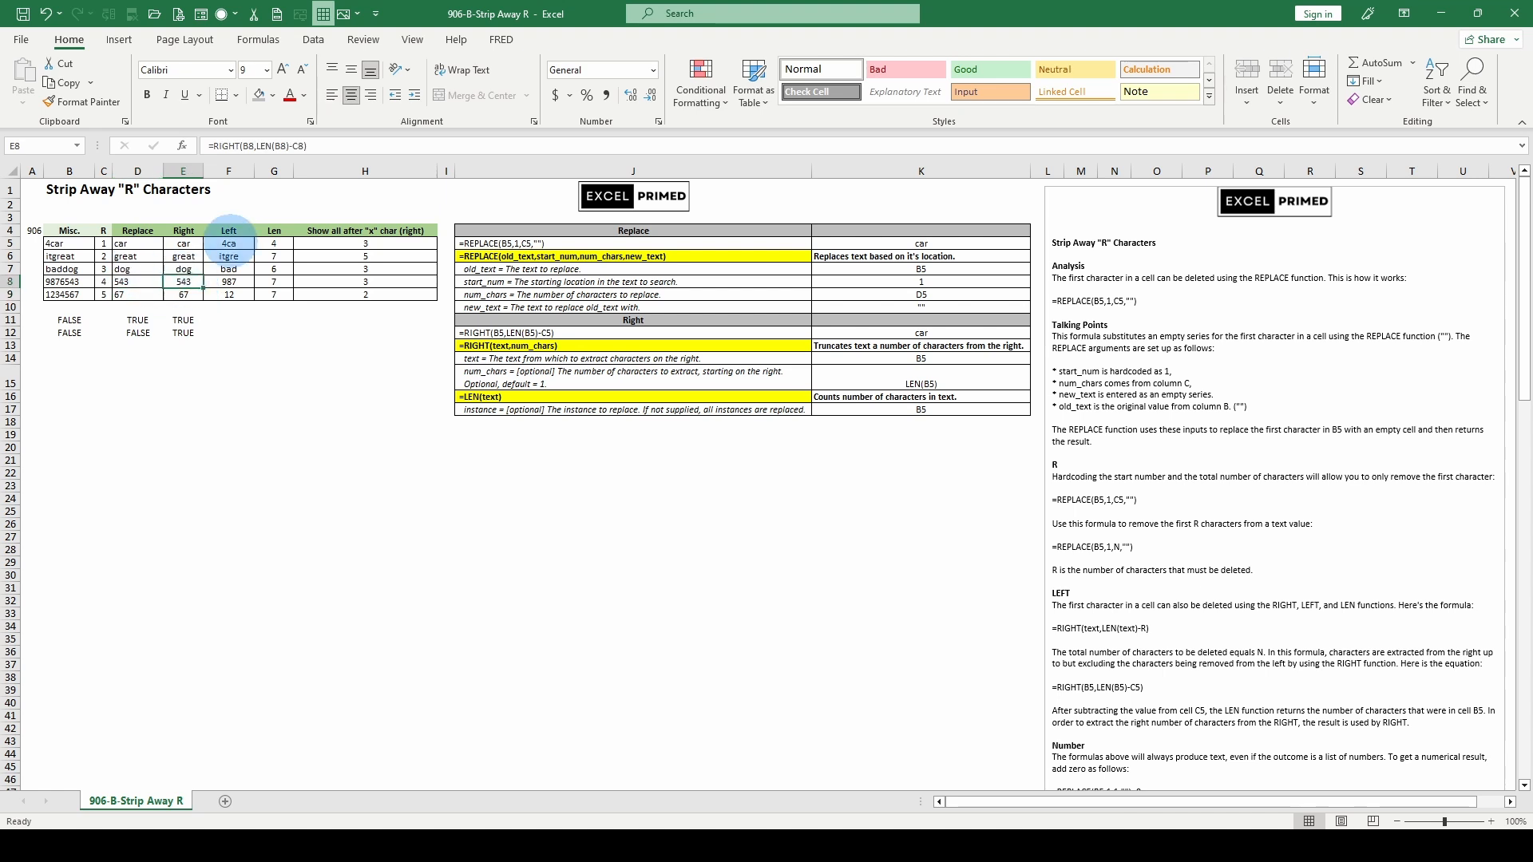
{"action": "left_click", "coordinate": [335, 149]}
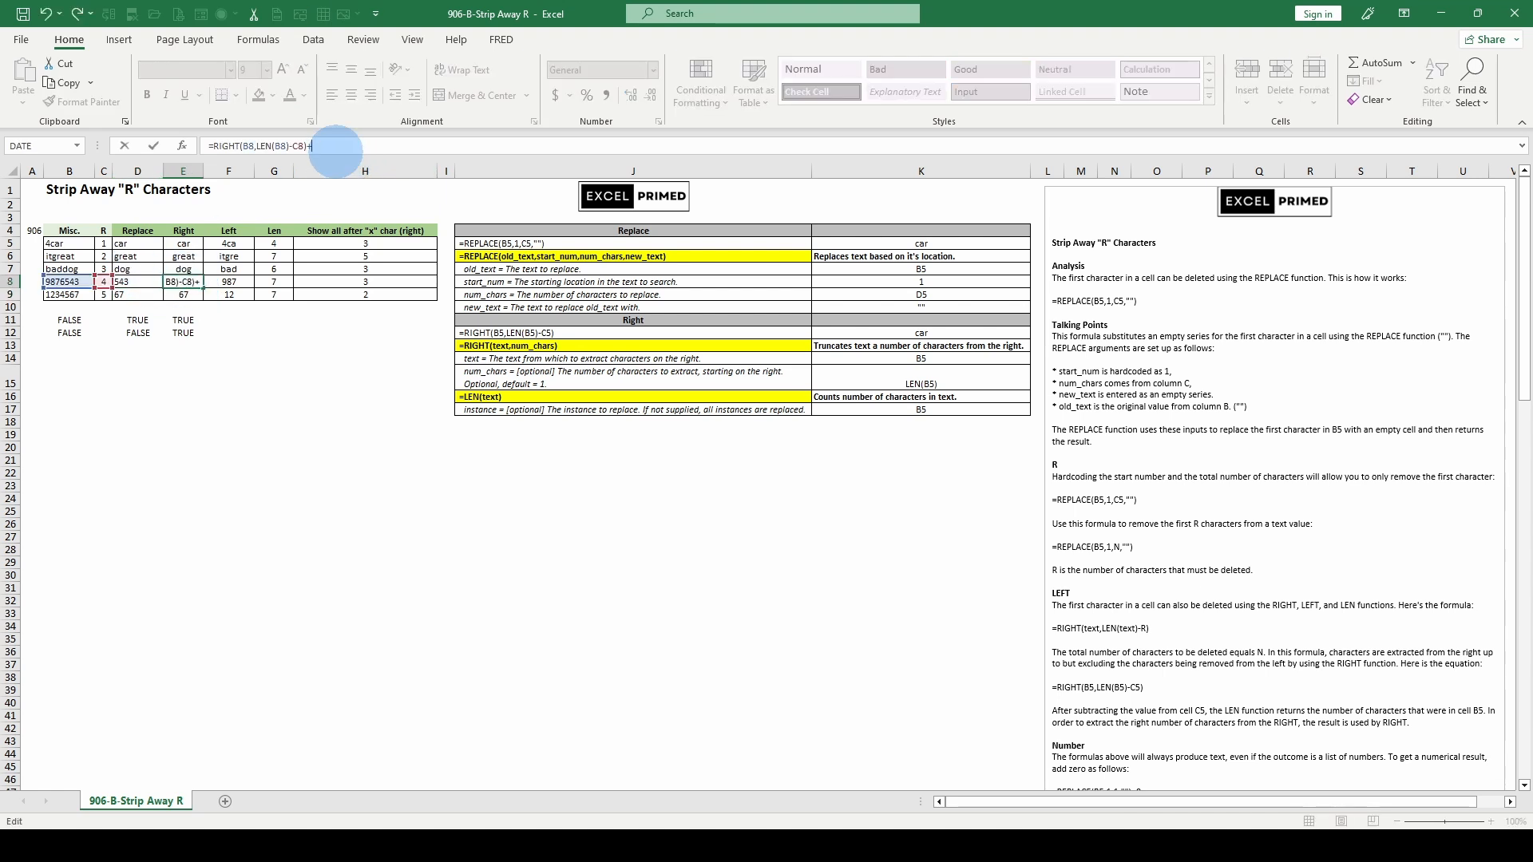
{"action": "type", "text": "+0"}
{"action": "key", "text": "Return"}
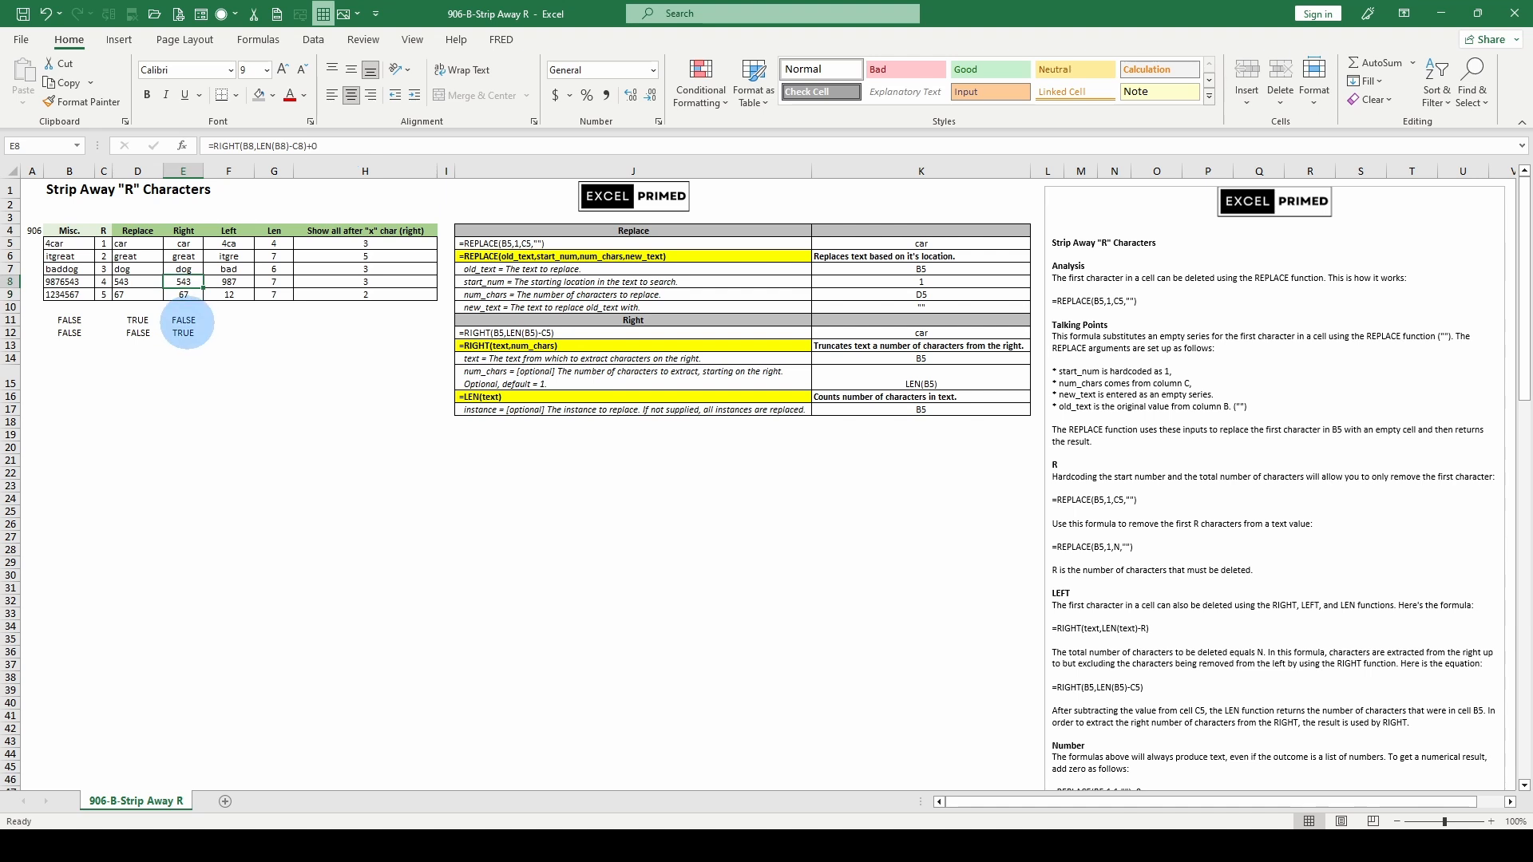
{"action": "left_click", "coordinate": [183, 319]}
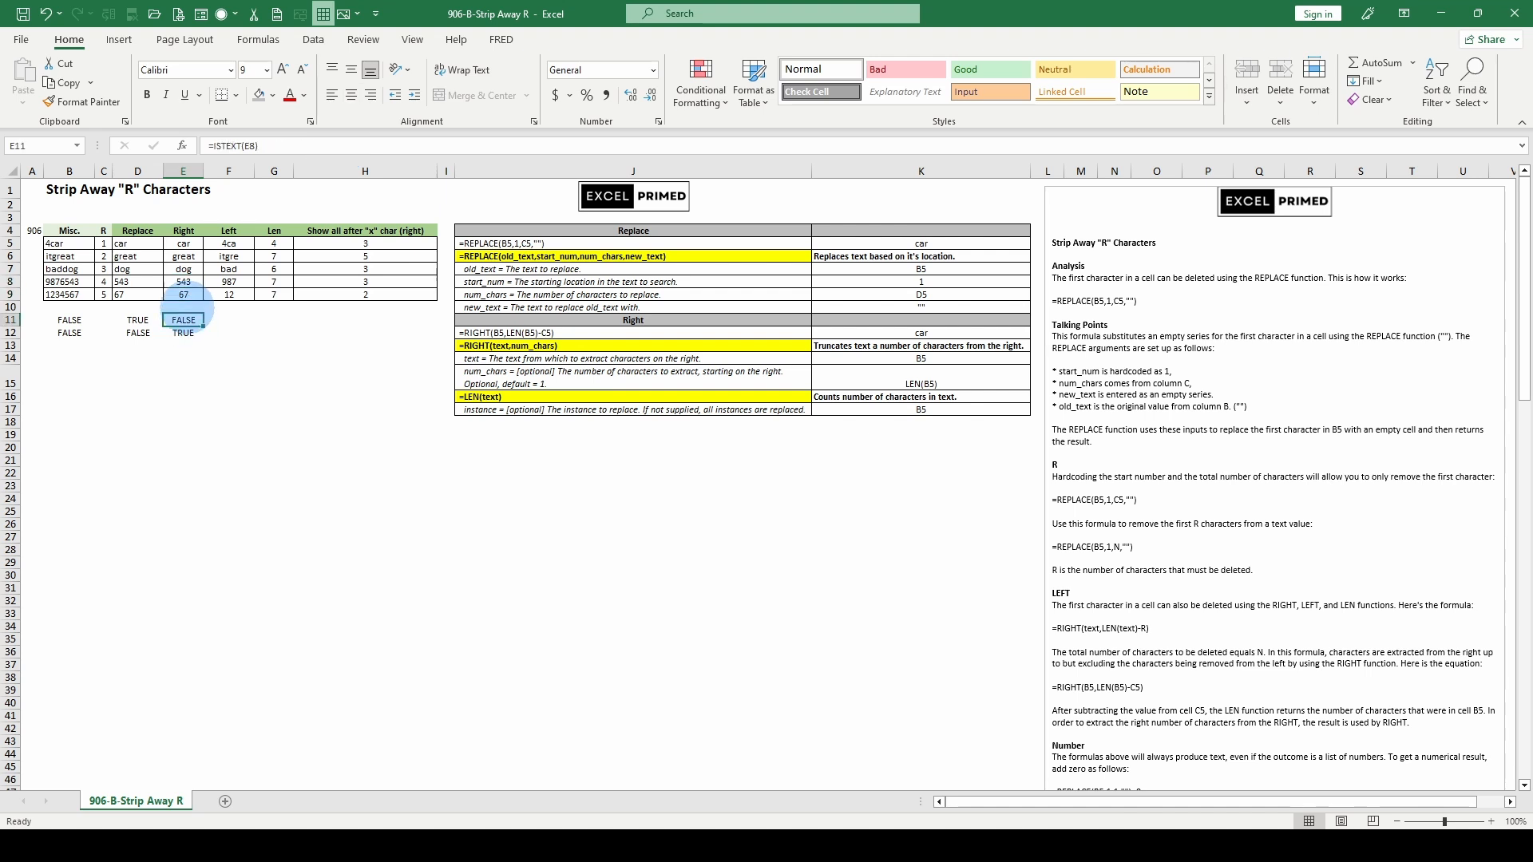
{"action": "left_click", "coordinate": [185, 294]}
{"action": "left_click", "coordinate": [336, 146]}
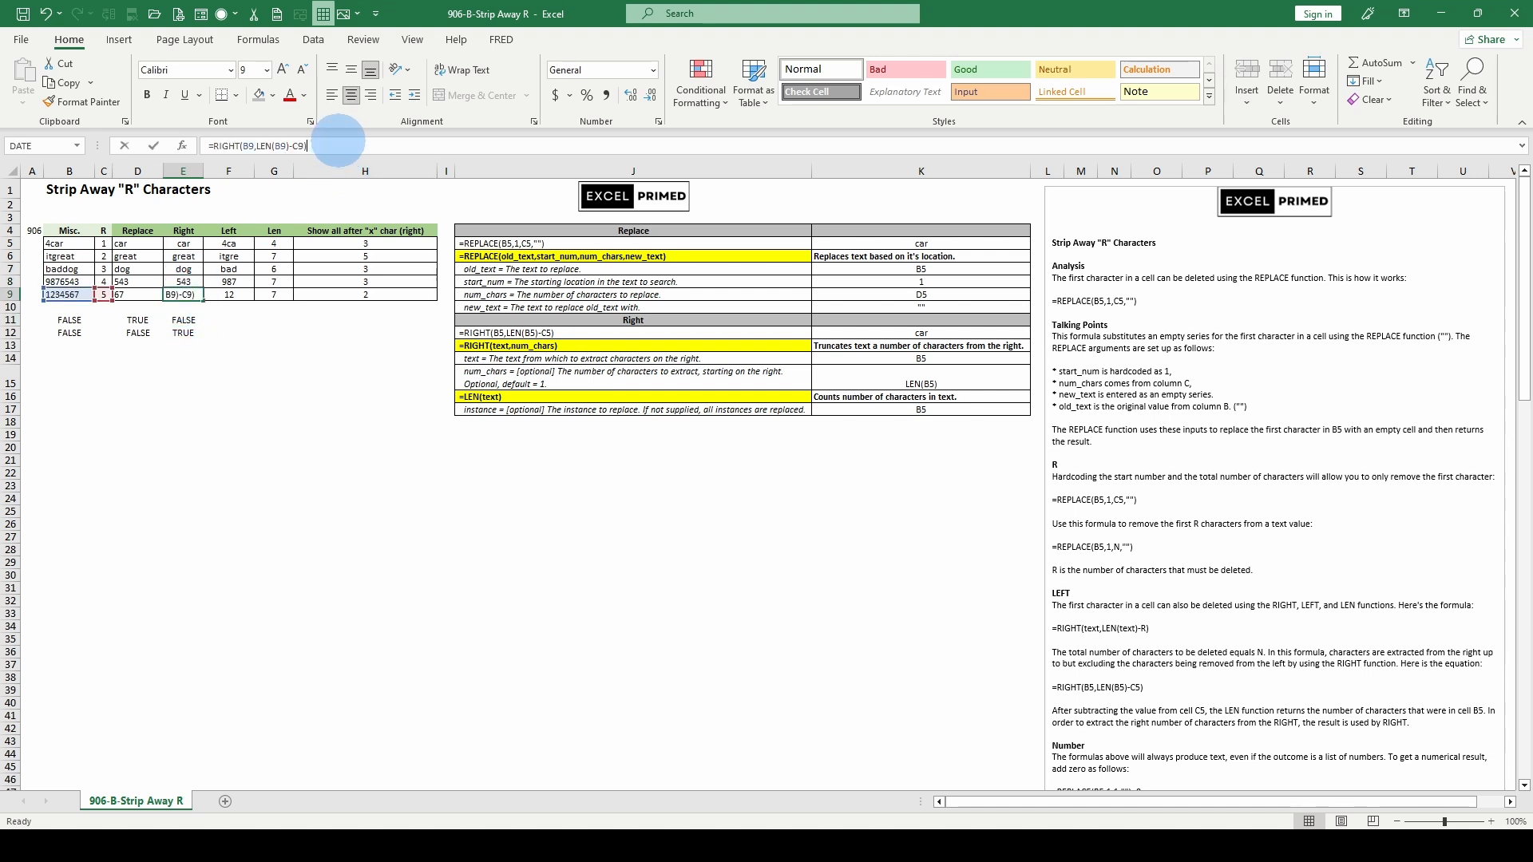
{"action": "key", "text": "Return"}
{"action": "left_click", "coordinate": [174, 334]}
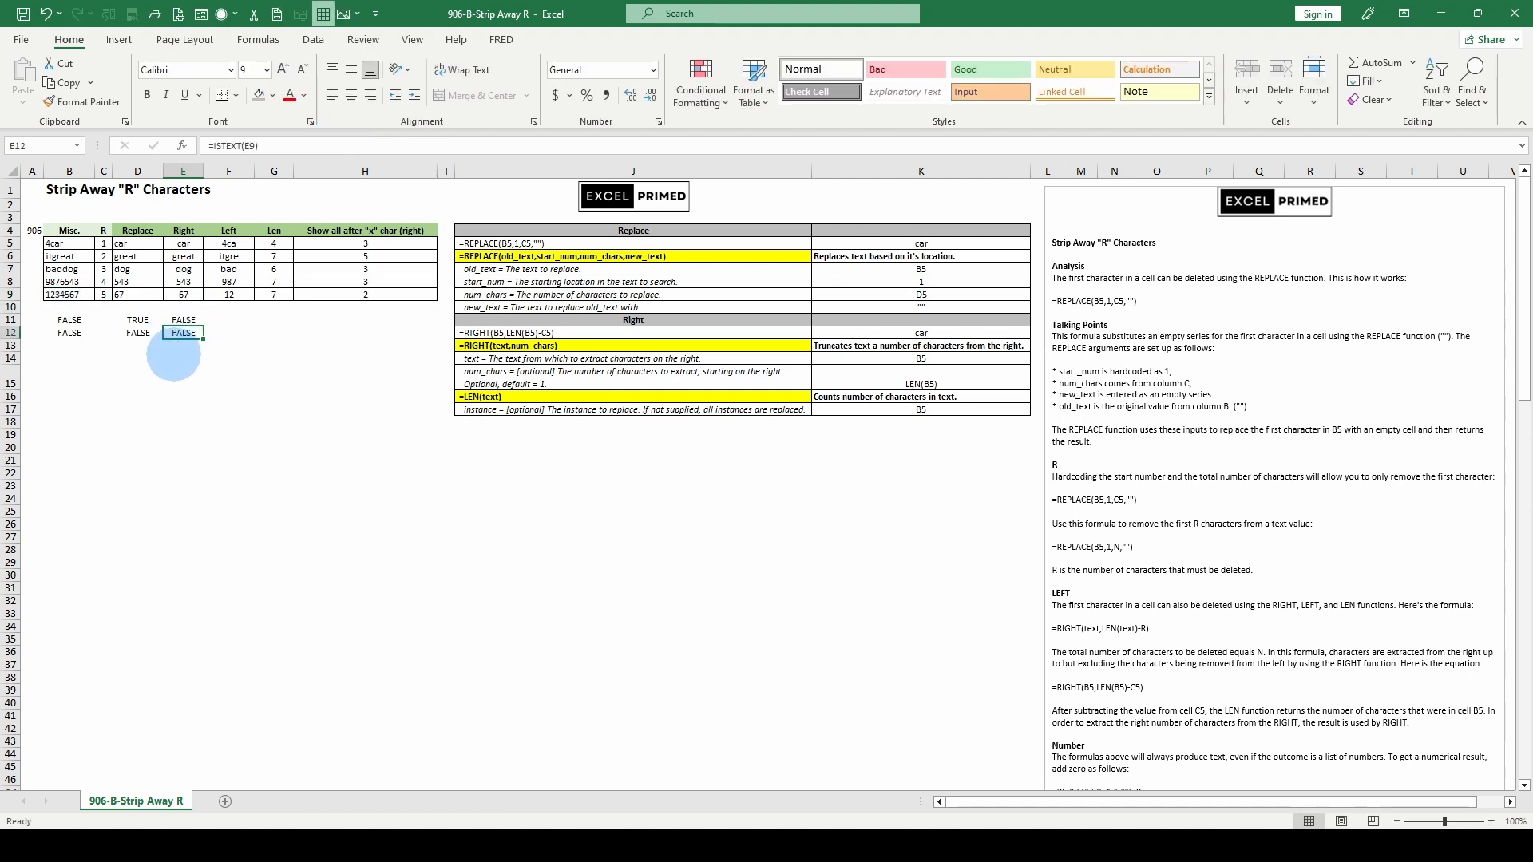
Enter =ISNUMBER(E8) in E14, accepting Excel's correction, so it shows TRUE
{"action": "left_click", "coordinate": [173, 356]}
{"action": "type", "text": "=i"}
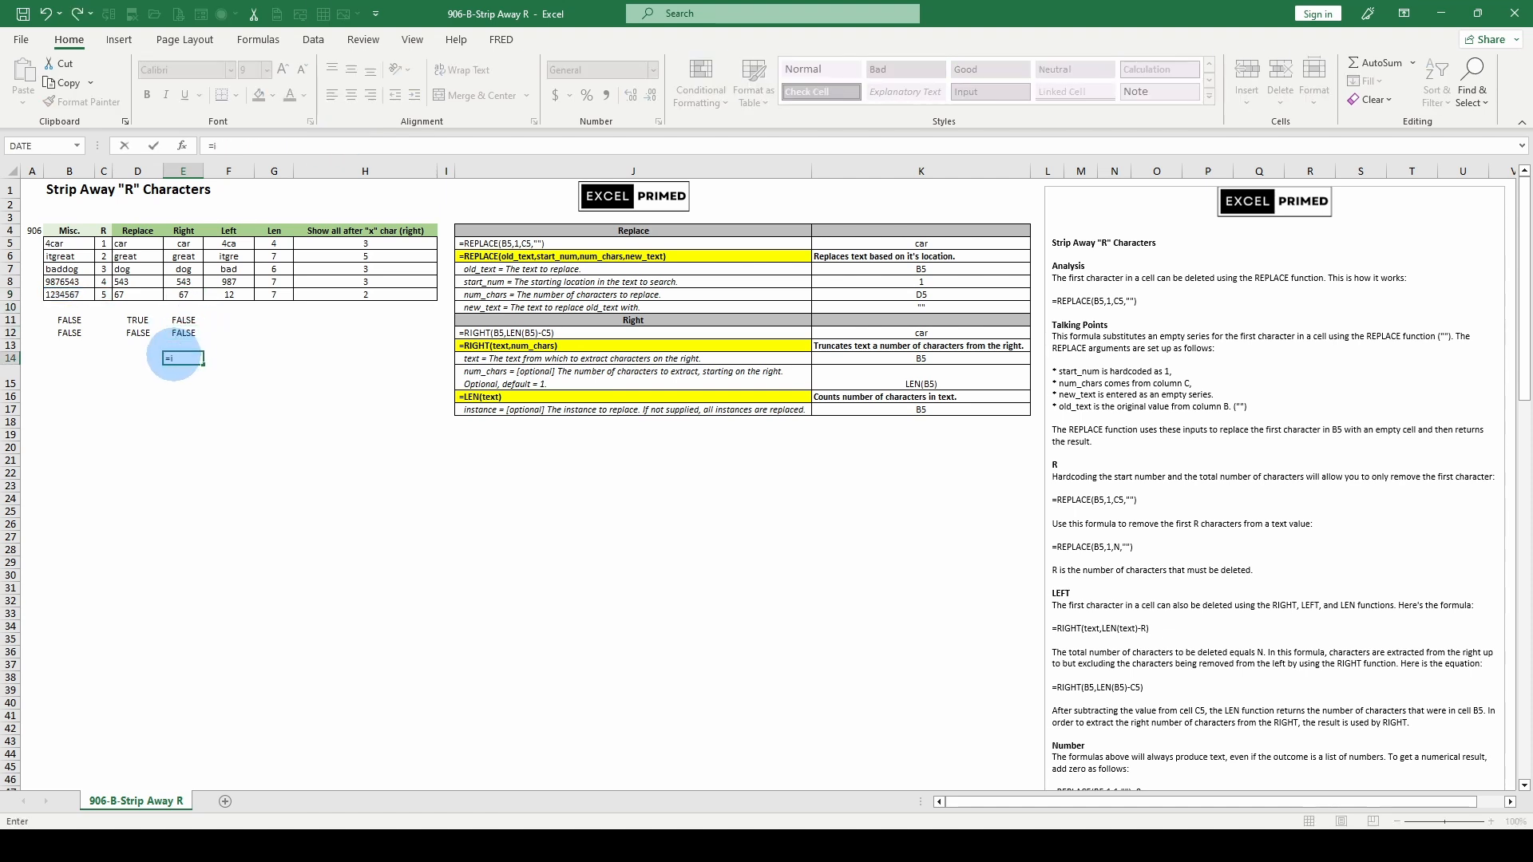
{"action": "type", "text": "snum"}
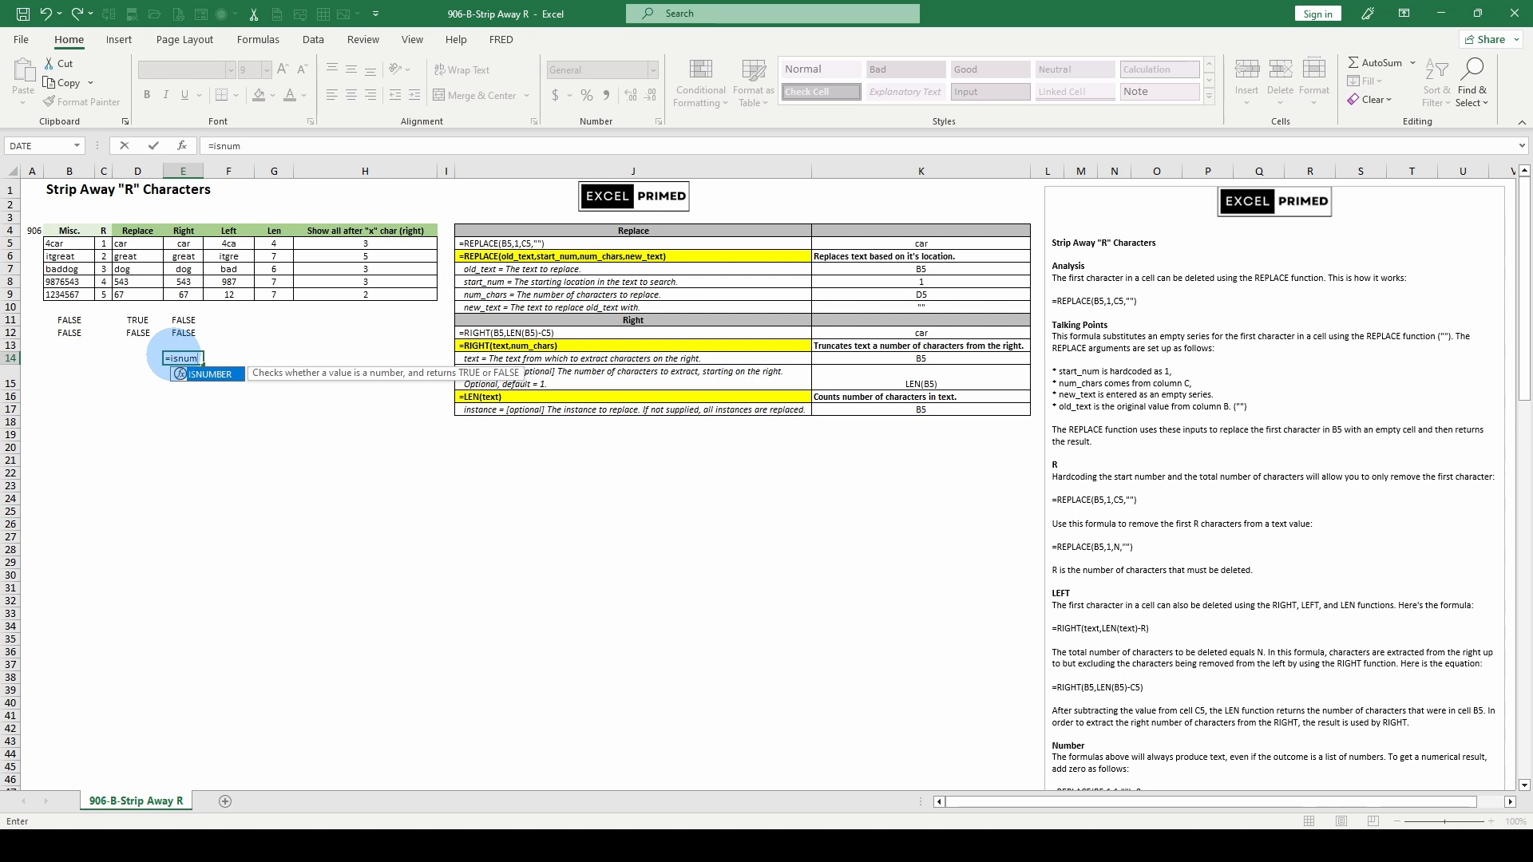
{"action": "key", "text": "Tab"}
{"action": "type", "text": "("}
{"action": "left_click", "coordinate": [184, 281]}
{"action": "key", "text": "Return"}
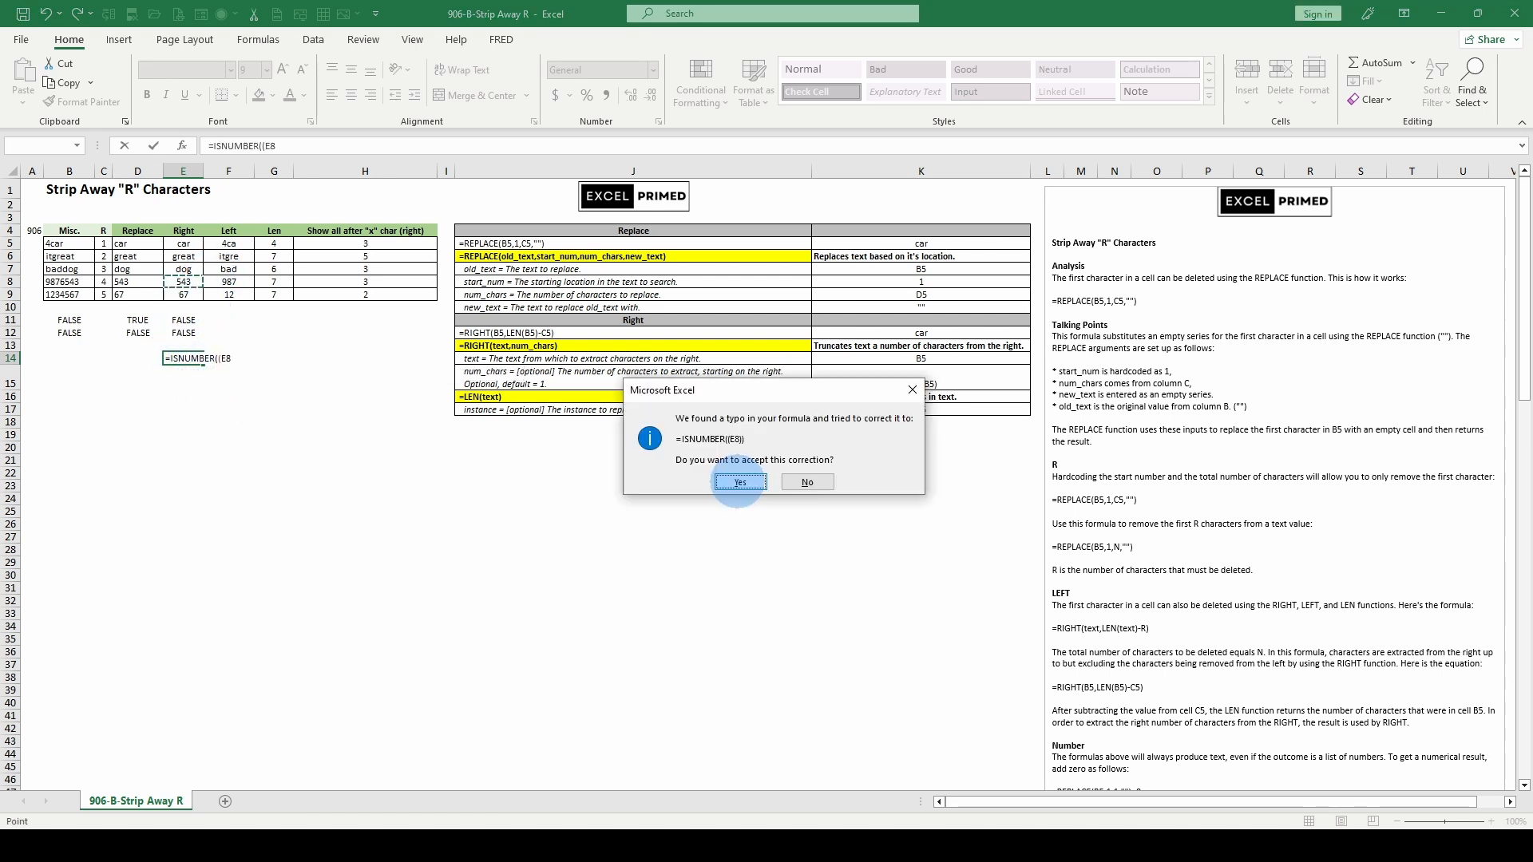
{"action": "left_click", "coordinate": [740, 481]}
{"action": "double_click", "coordinate": [166, 358]}
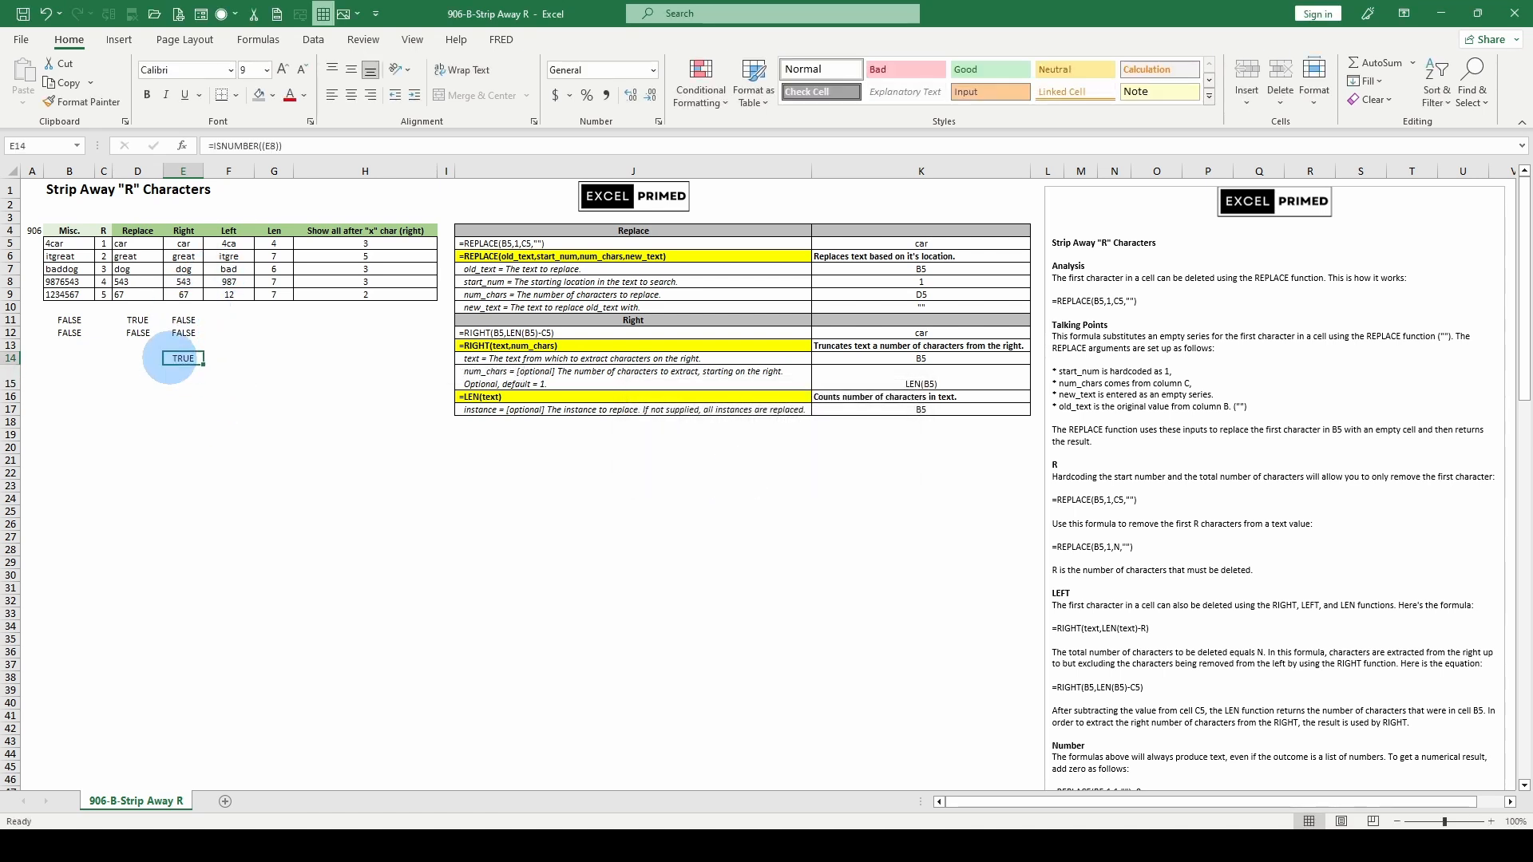
{"action": "left_click", "coordinate": [183, 396]}
{"action": "key", "text": "Escape"}
{"action": "left_click_drag", "start_coordinate": [183, 357], "coordinate": [180, 372]}
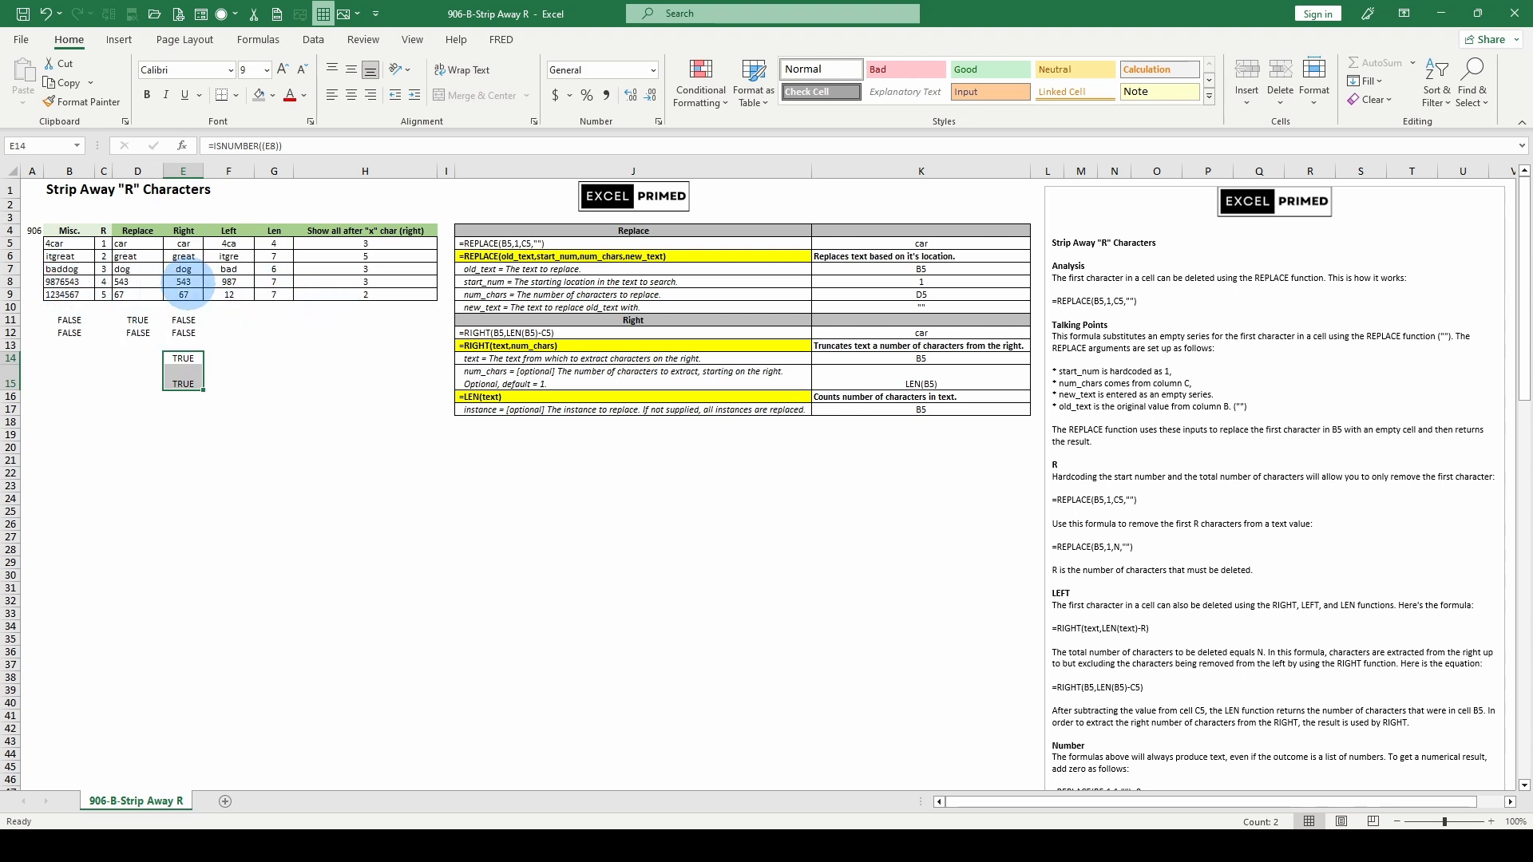
Review the numeric RIGHT formula in E8 and the REPLACE formula in D8
{"action": "left_click", "coordinate": [190, 282]}
{"action": "left_click", "coordinate": [129, 282]}
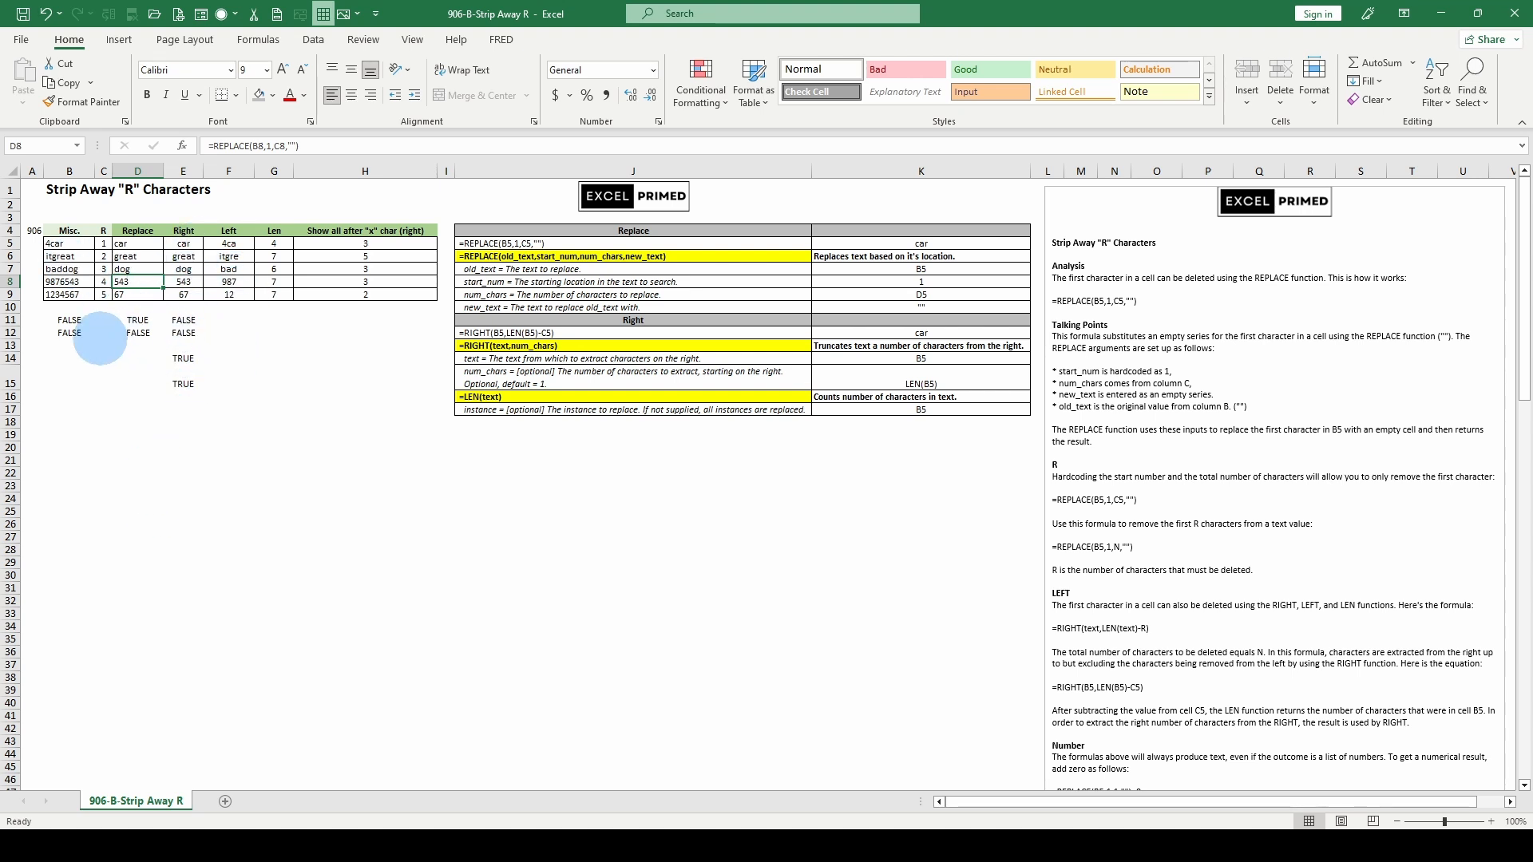
{"action": "scroll", "coordinate": [1165, 310], "scroll_direction": "down", "scroll_amount": 1}
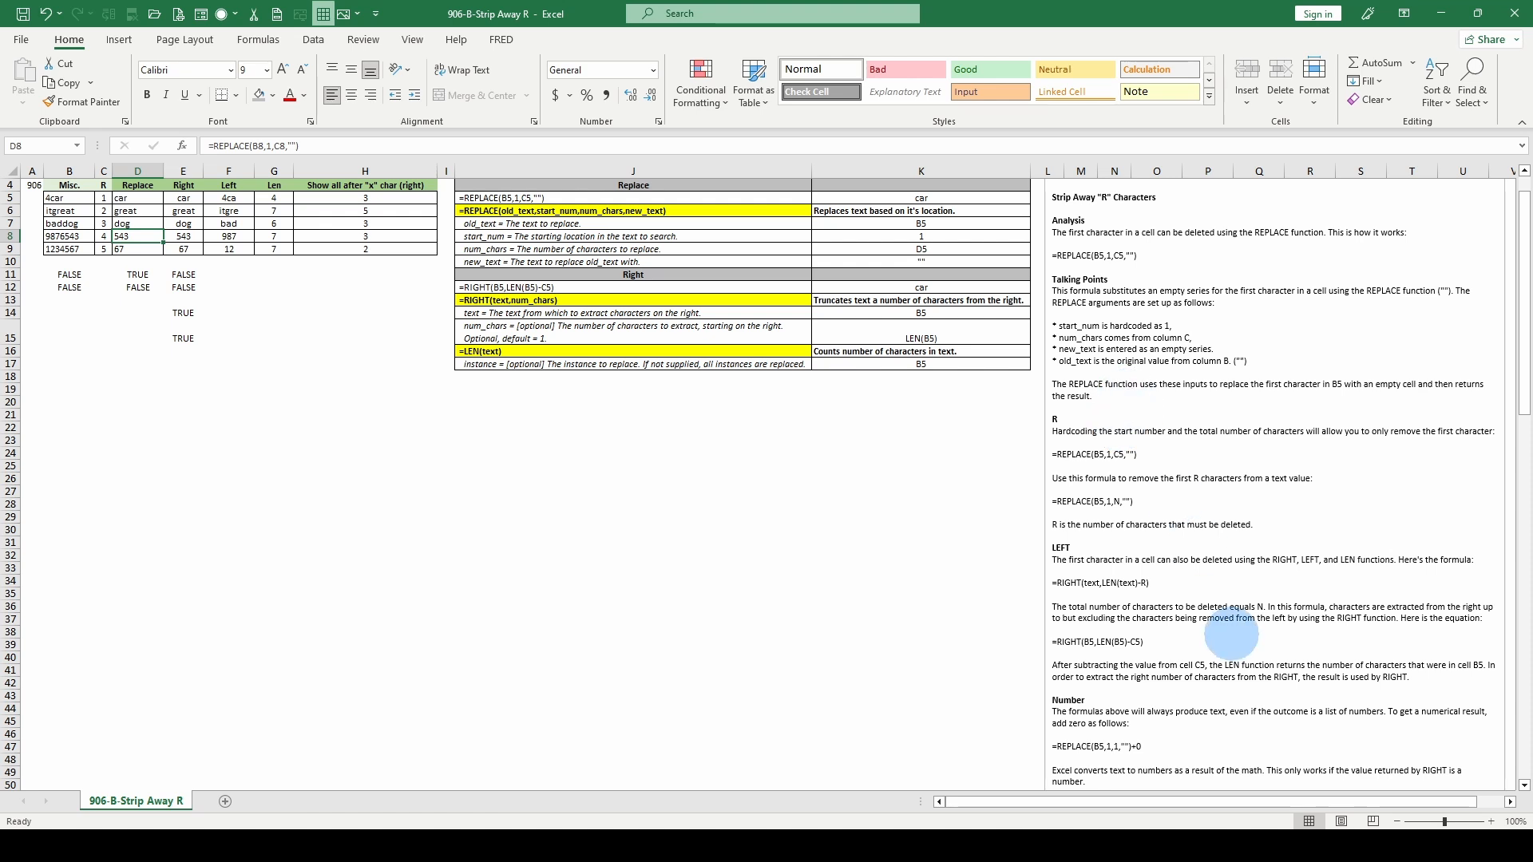
{"action": "scroll", "coordinate": [1230, 632], "scroll_direction": "up", "scroll_amount": 1}
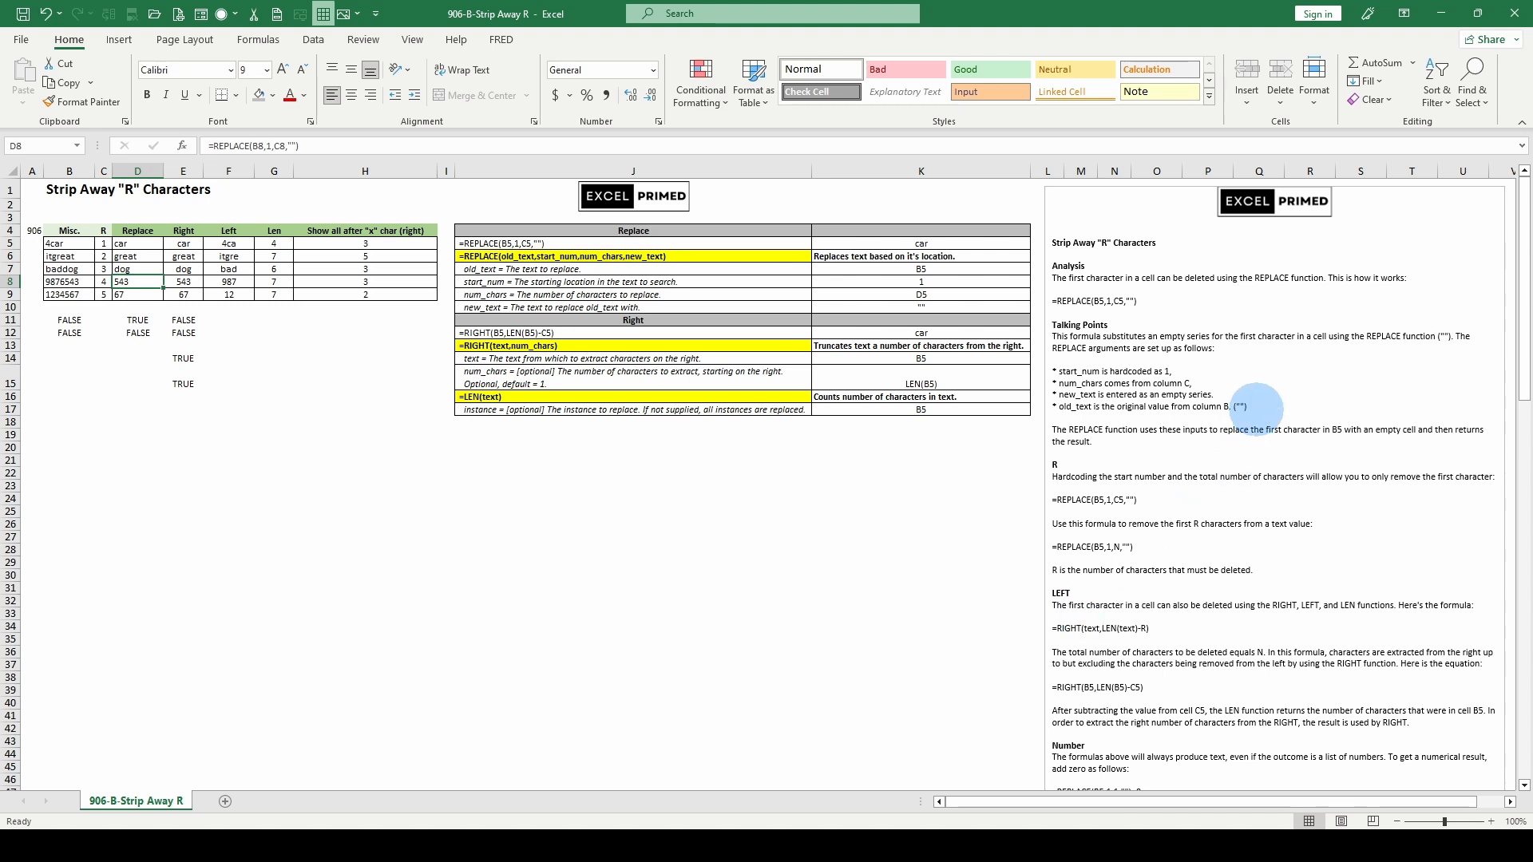
{"action": "scroll", "coordinate": [1261, 415], "scroll_direction": "down", "scroll_amount": 3}
{"action": "scroll", "coordinate": [1258, 463], "scroll_direction": "up", "scroll_amount": 3}
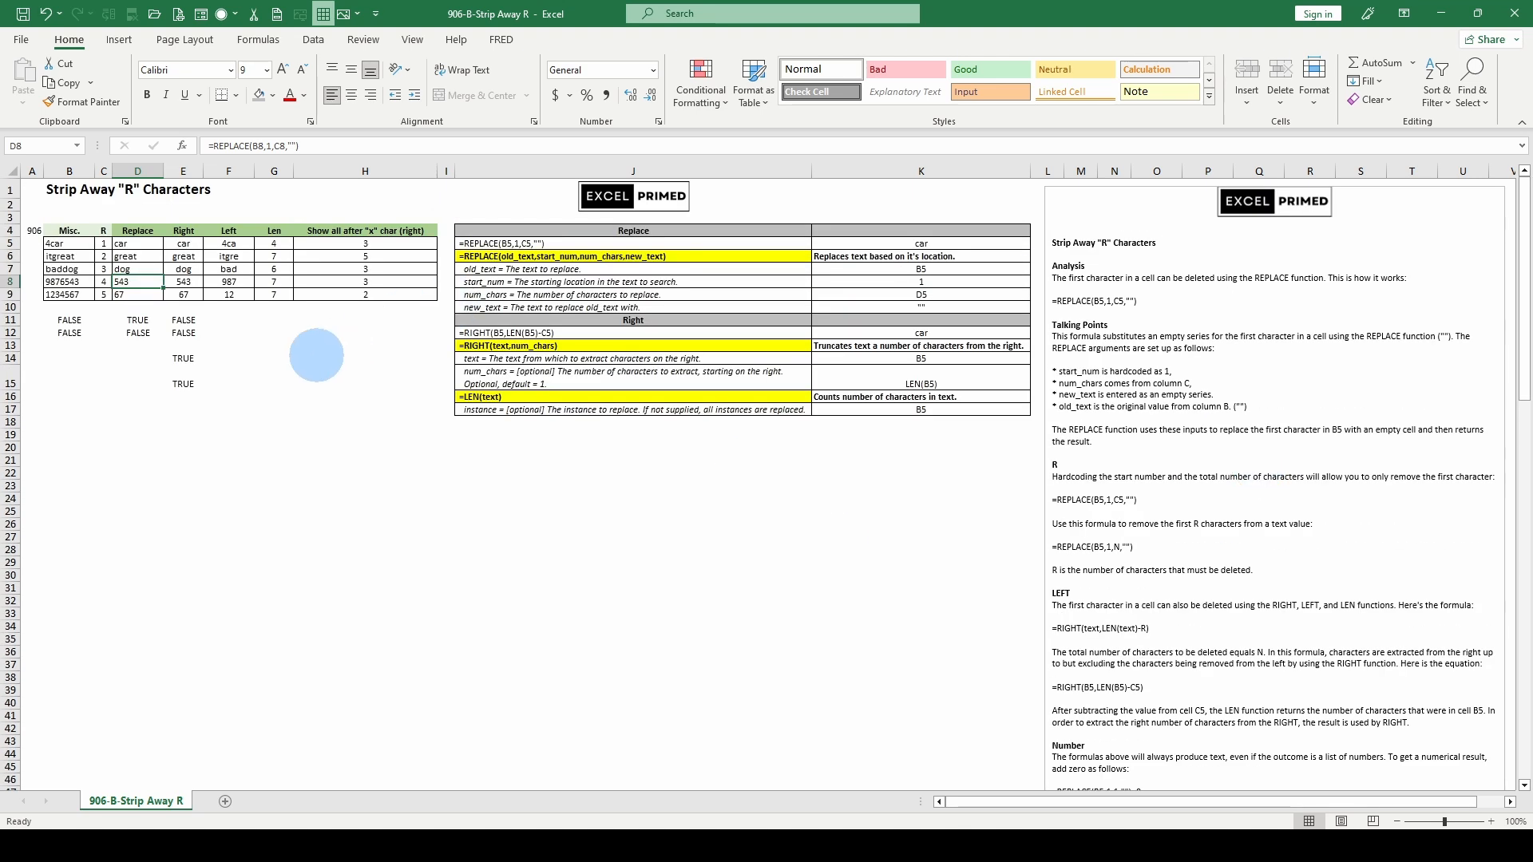